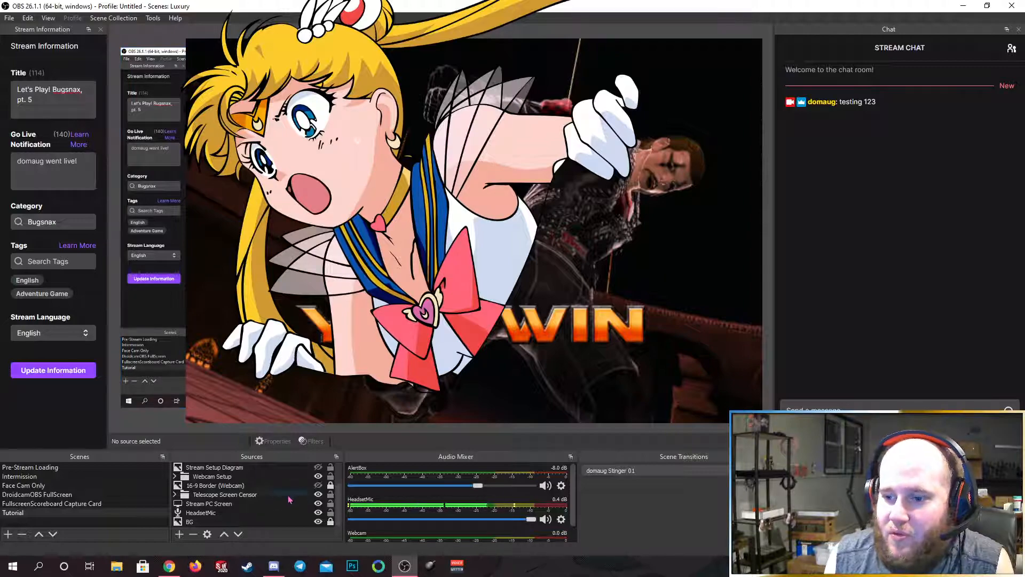
Step: Hide the Telescope Screen Censor group in the Tutorial scene and show it again, twice
{"action": "left_click", "coordinate": [319, 496]}
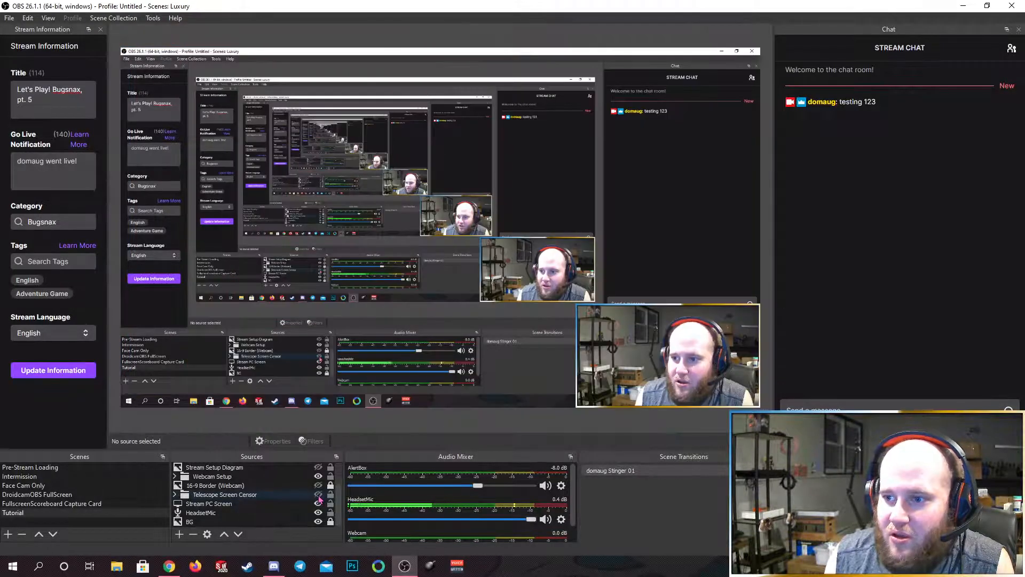
{"action": "left_click", "coordinate": [319, 496]}
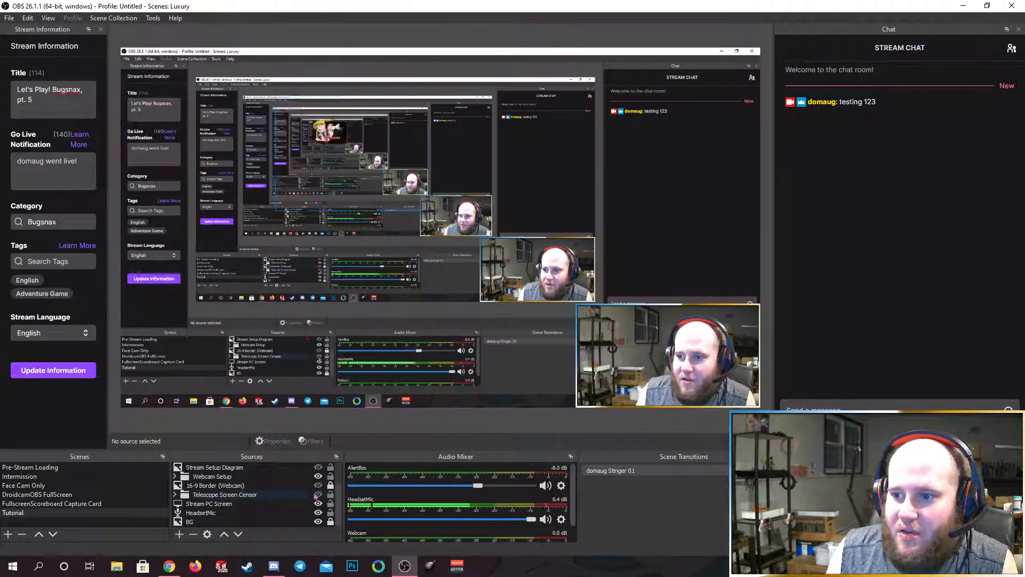
{"action": "left_click", "coordinate": [318, 494]}
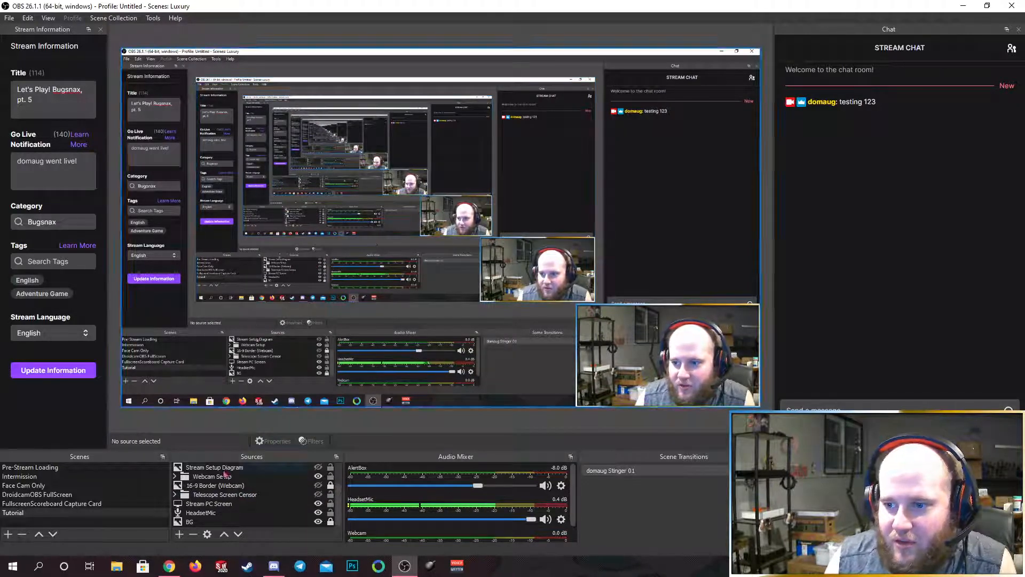
{"action": "left_click", "coordinate": [318, 494]}
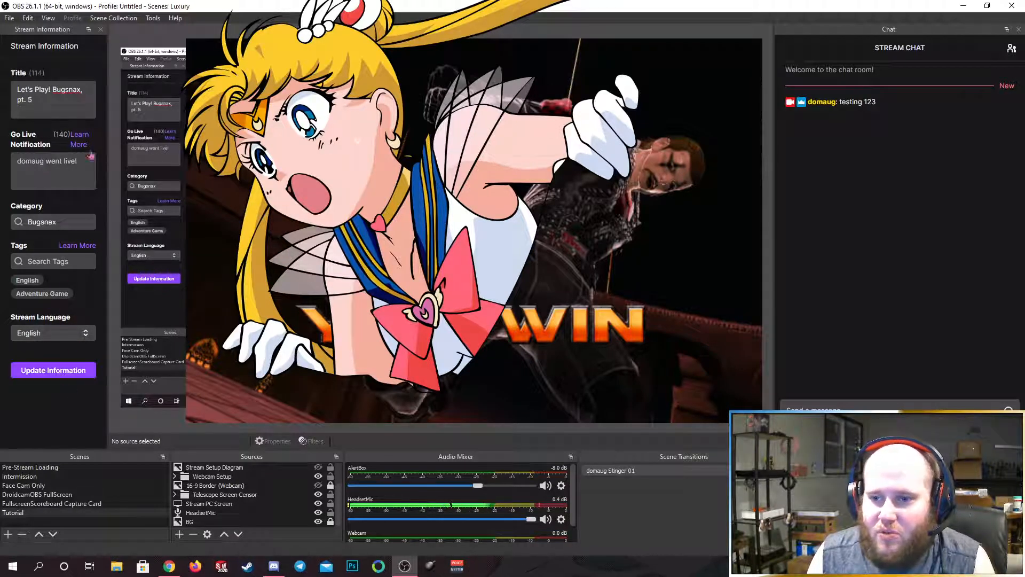
Step: Update the stream information, and view the list of users in the stream chat before returning to the messages
{"action": "left_click", "coordinate": [67, 369]}
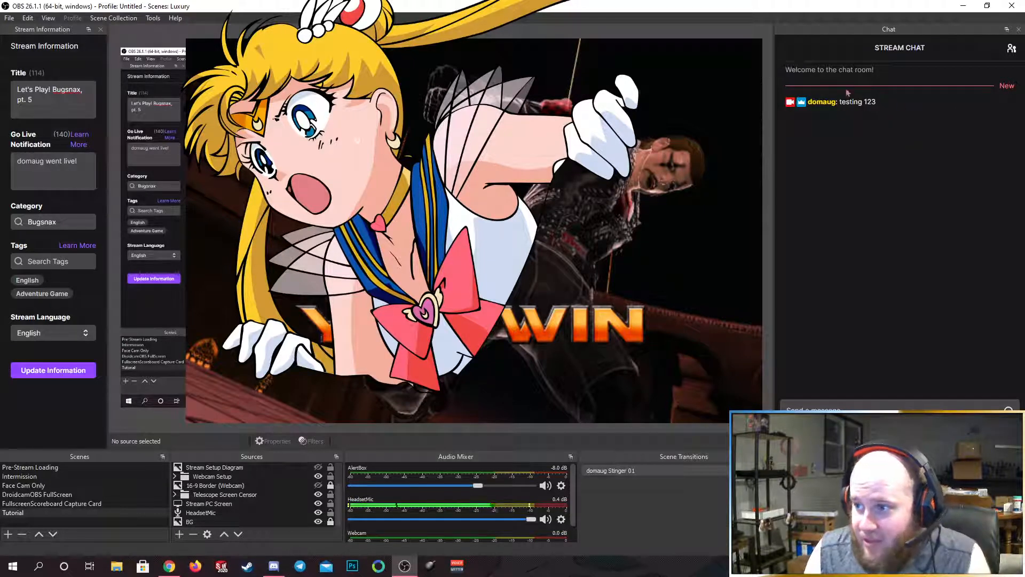
{"action": "left_click", "coordinate": [1011, 49]}
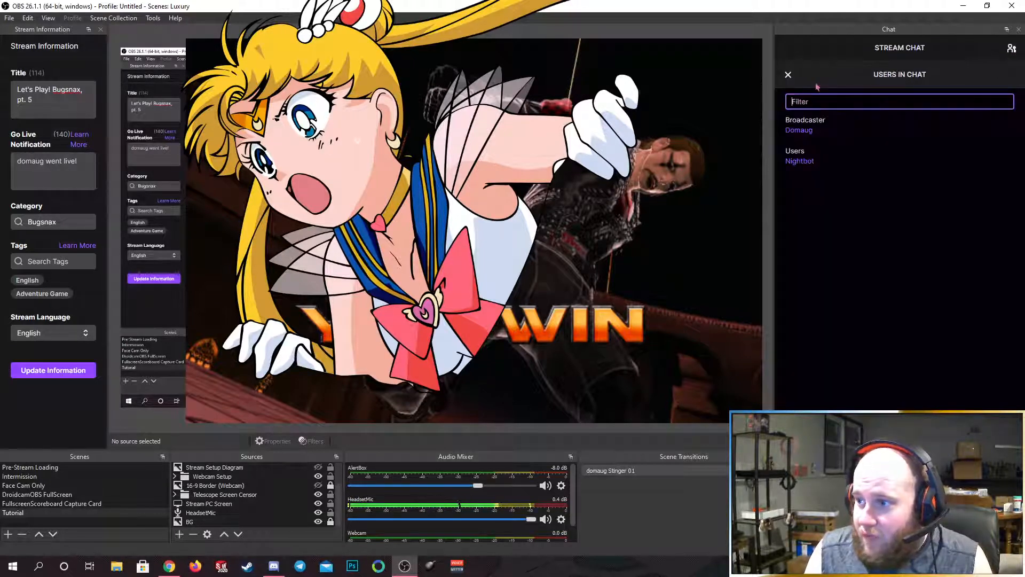
{"action": "left_click", "coordinate": [788, 75]}
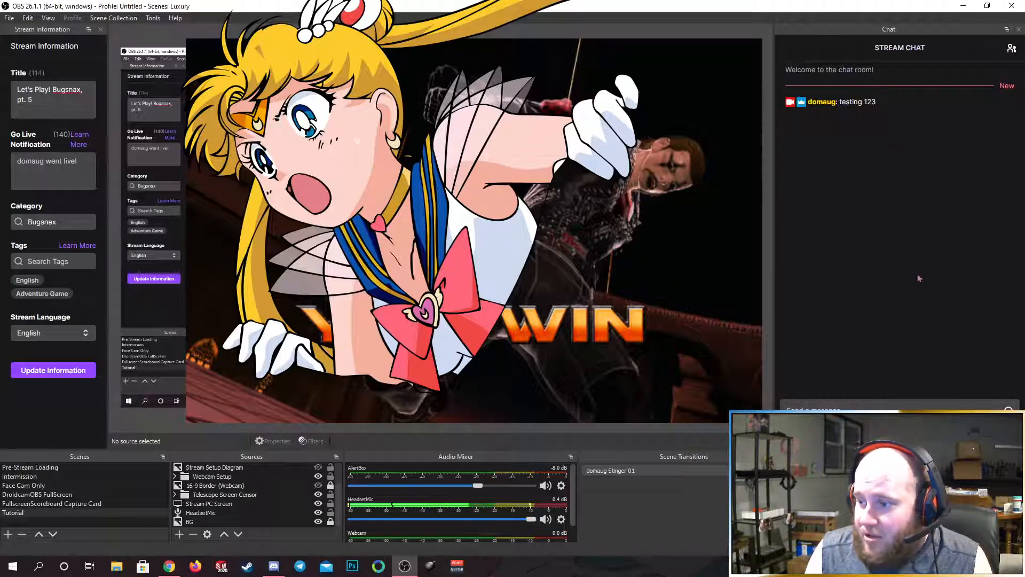
Step: Send the message "hey guy" in the stream chat
{"action": "left_click", "coordinate": [843, 404]}
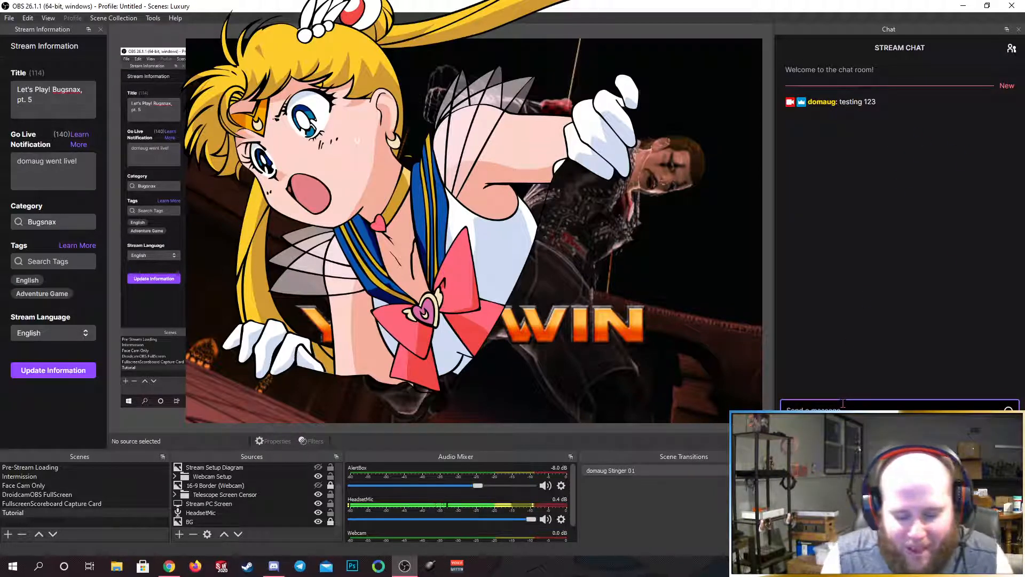
{"action": "type", "text": "hey"}
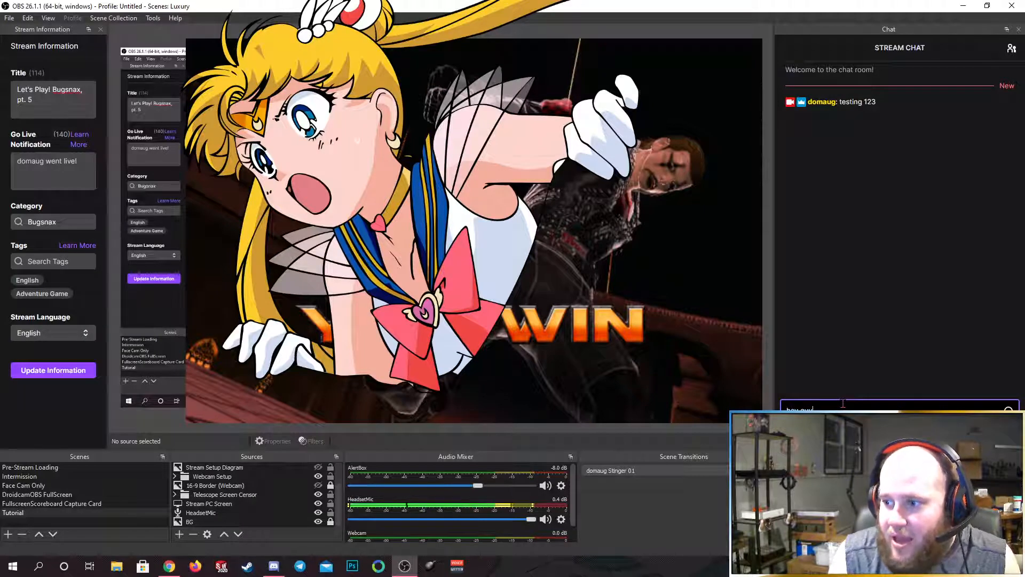
{"action": "type", "text": " guy"}
{"action": "key", "text": "Return"}
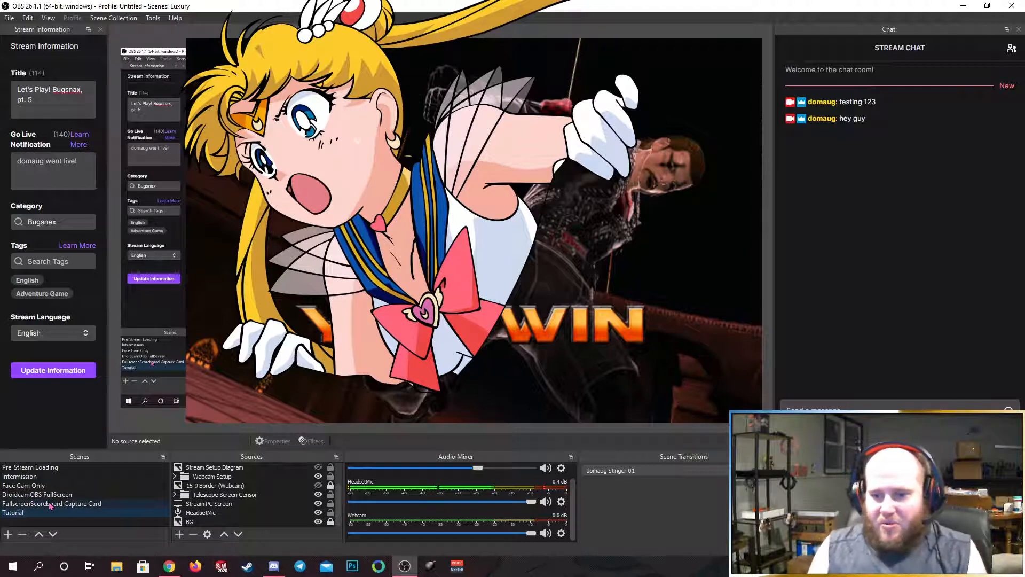
Step: Start adding a new scene and cancel without creating it
{"action": "left_click", "coordinate": [10, 535]}
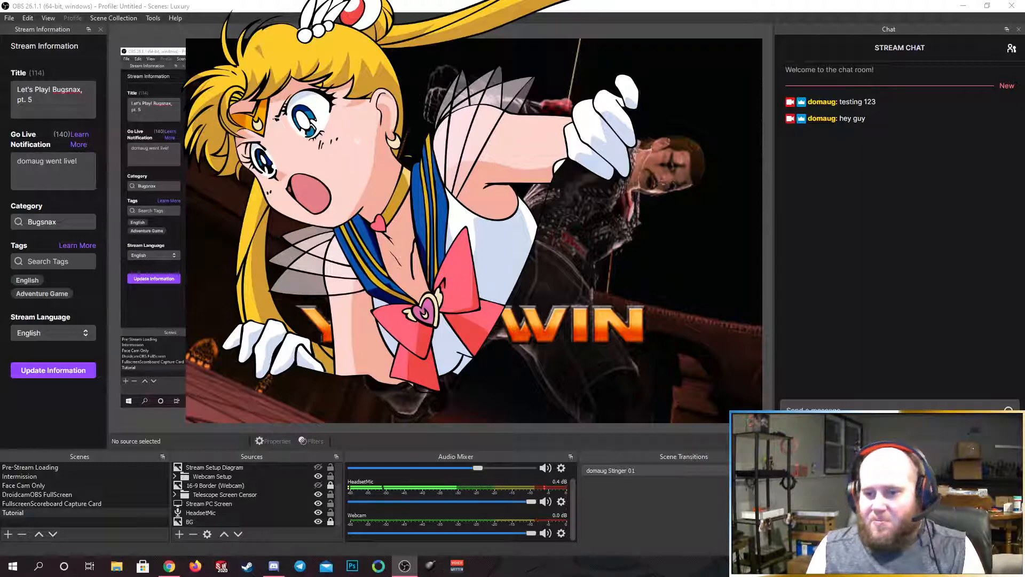
{"action": "left_click", "coordinate": [594, 302]}
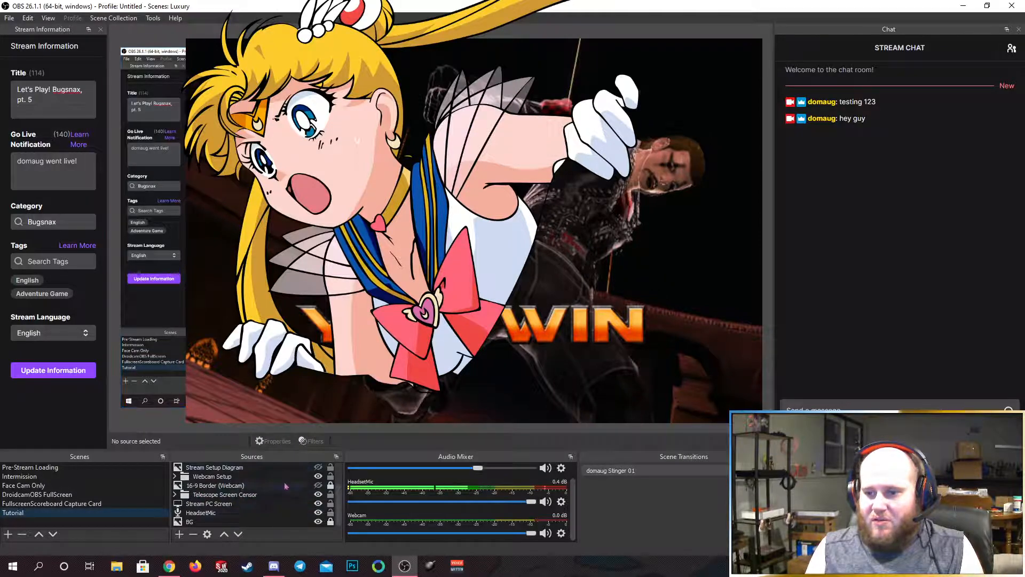
Step: Inspect the ChatBox and Stream Setup Diagram sources in the Tutorial scene
{"action": "scroll", "coordinate": [275, 502], "scroll_direction": "up", "scroll_amount": 1}
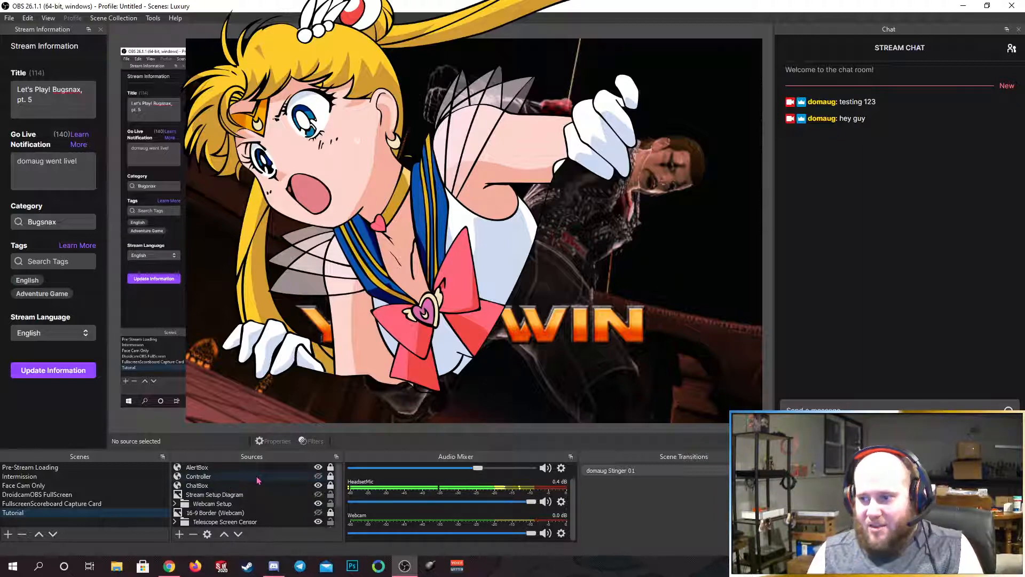
{"action": "left_click", "coordinate": [212, 486]}
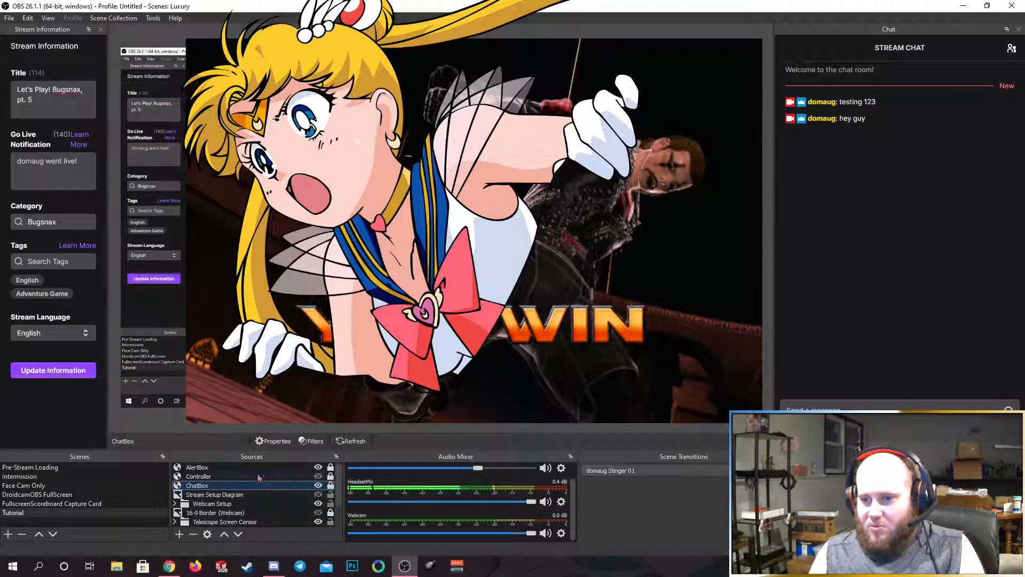
{"action": "left_click", "coordinate": [255, 496]}
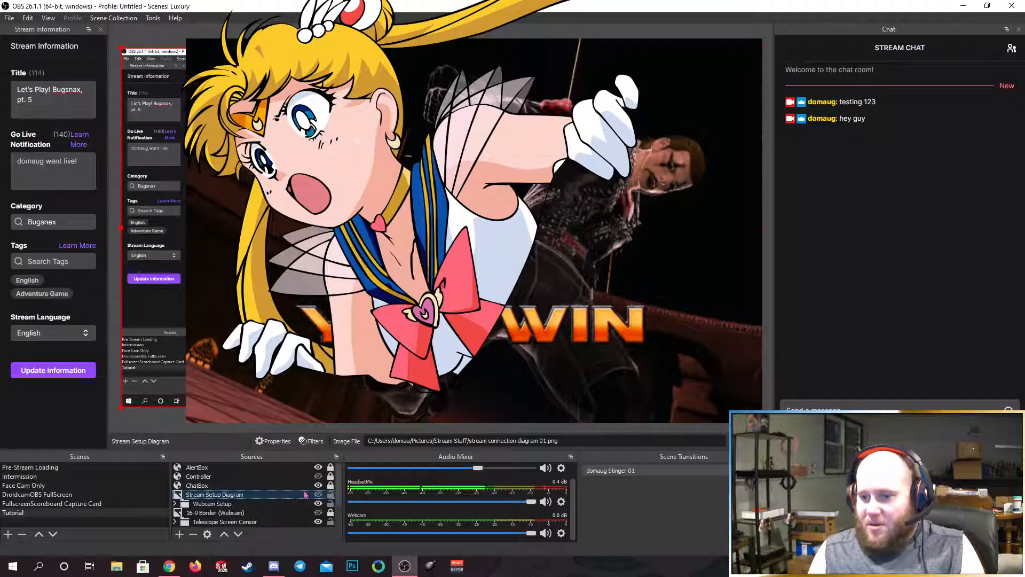
{"action": "scroll", "coordinate": [278, 501], "scroll_direction": "down", "scroll_amount": 1}
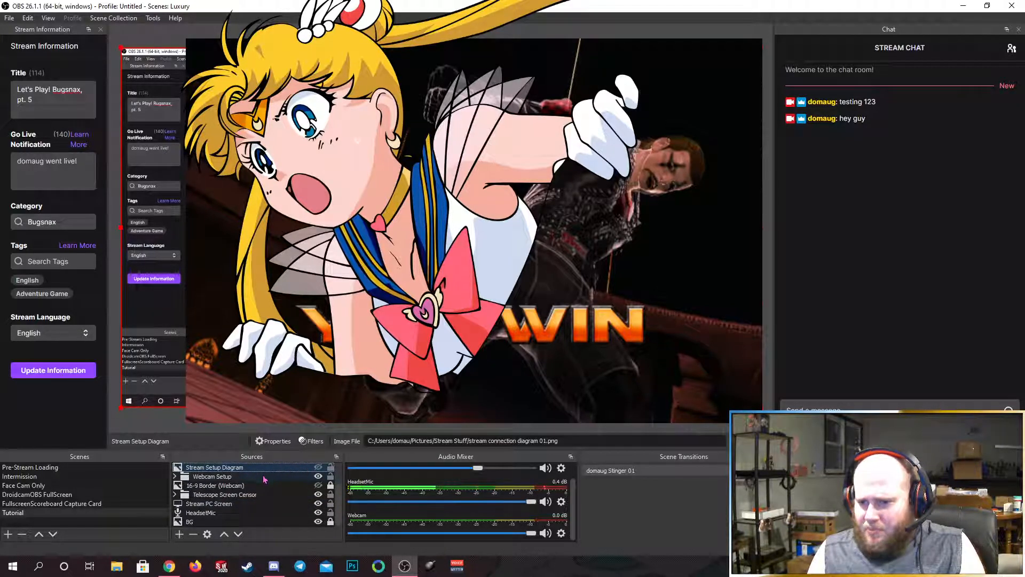
Step: Try out the visibility and lock of the Webcam Setup group, leaving it unlocked and hidden
{"action": "left_click", "coordinate": [264, 478]}
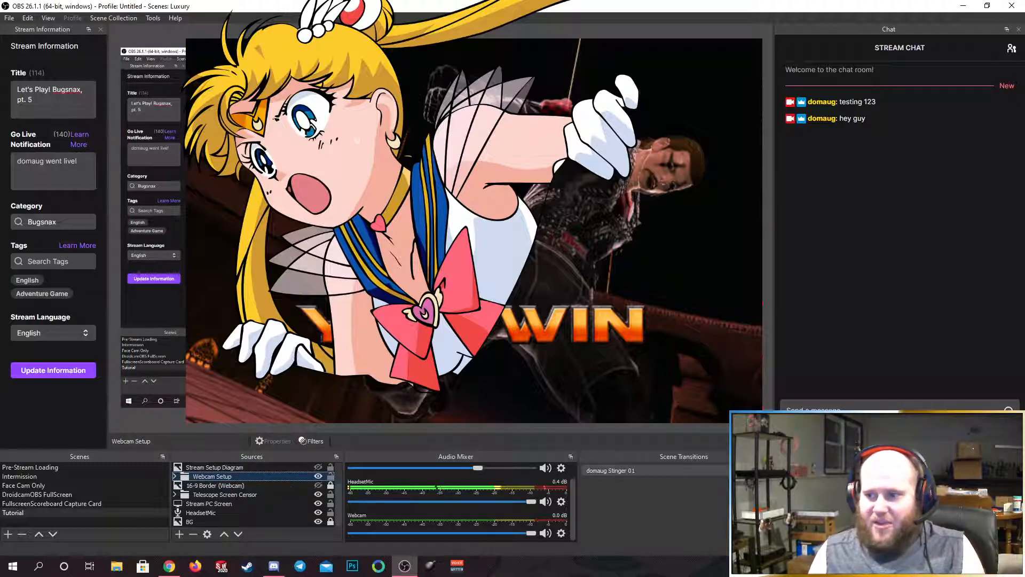
{"action": "left_click", "coordinate": [319, 476]}
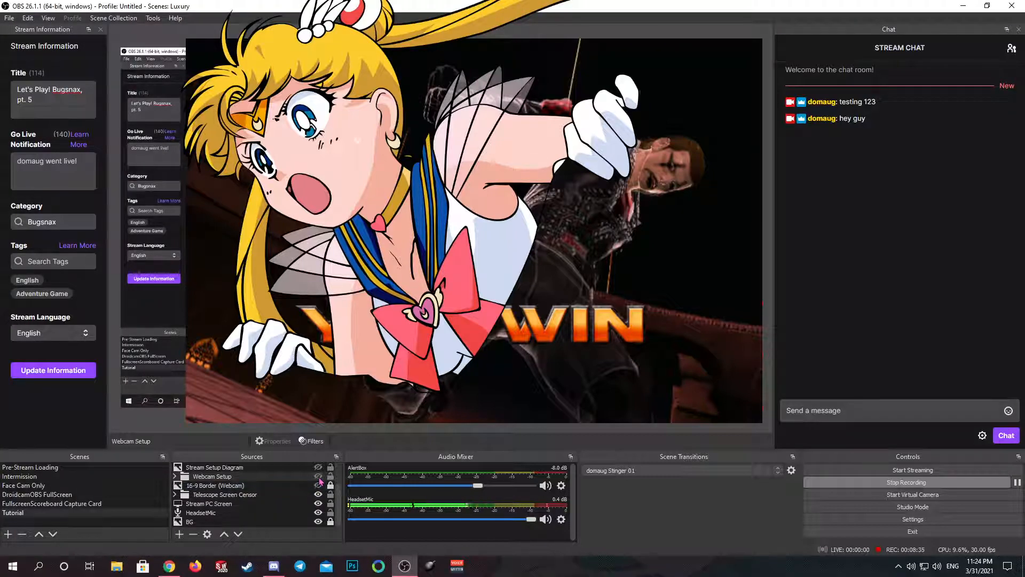
{"action": "left_click", "coordinate": [318, 477]}
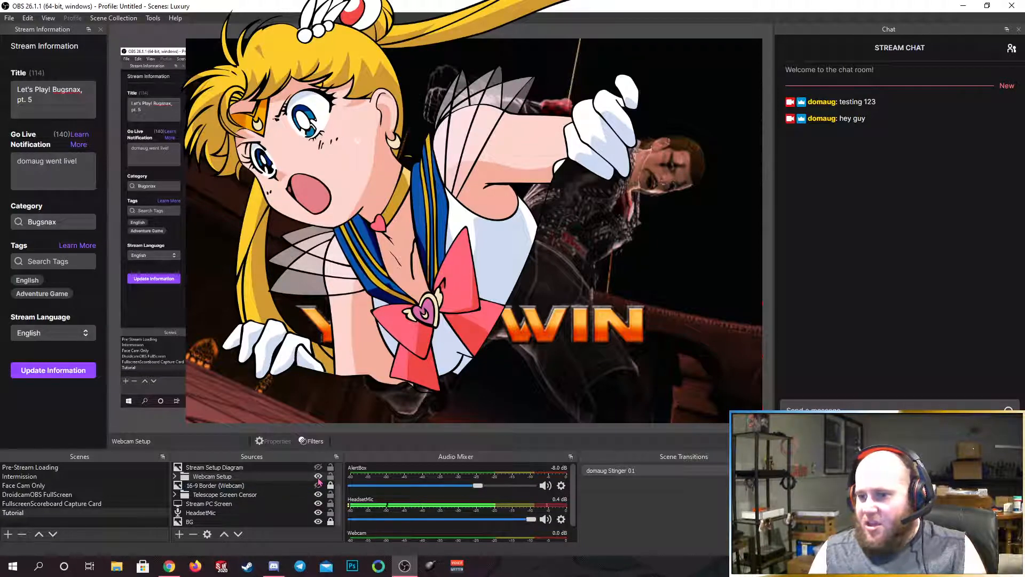
{"action": "left_click", "coordinate": [319, 477]}
{"action": "left_click", "coordinate": [319, 477]}
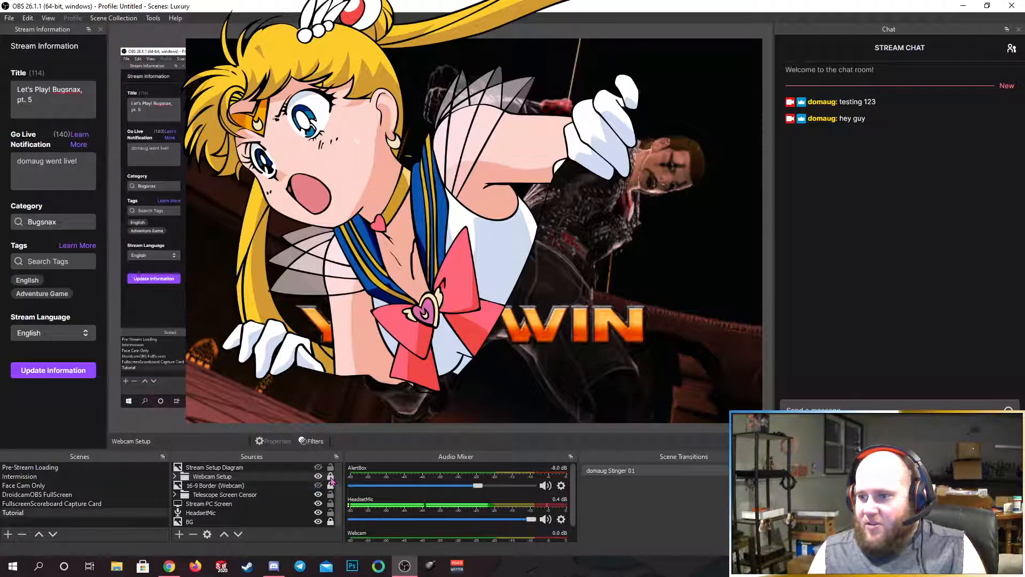
{"action": "left_click", "coordinate": [331, 477]}
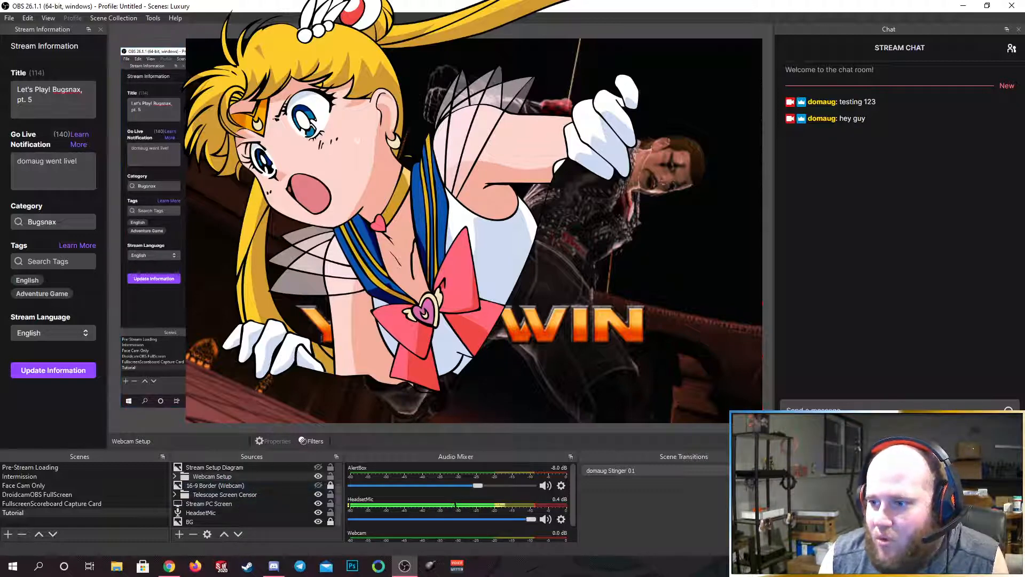
{"action": "left_click", "coordinate": [318, 476]}
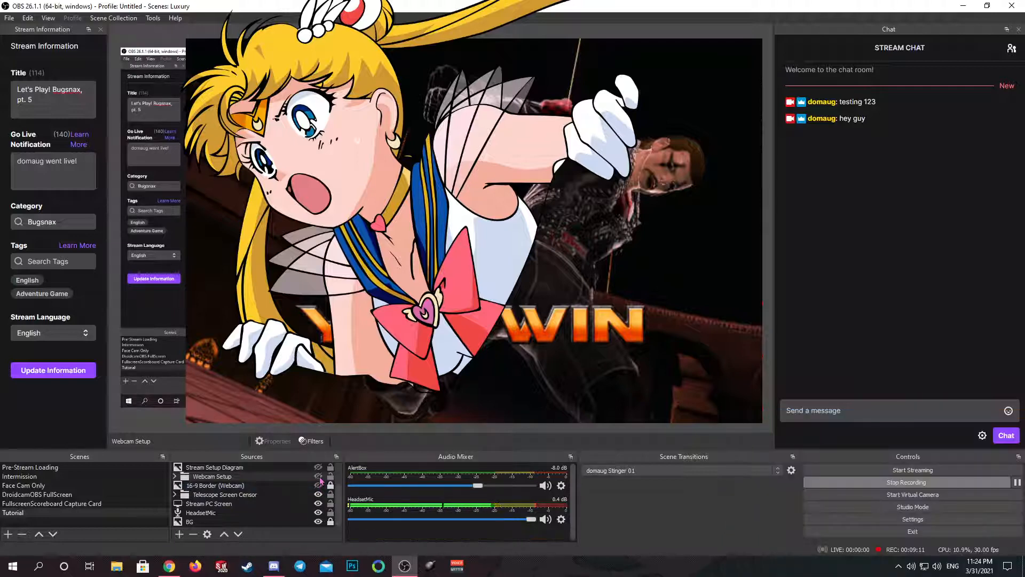
Step: Show the 16-9 Border (Webcam) source briefly and hide it again
{"action": "left_click", "coordinate": [261, 487]}
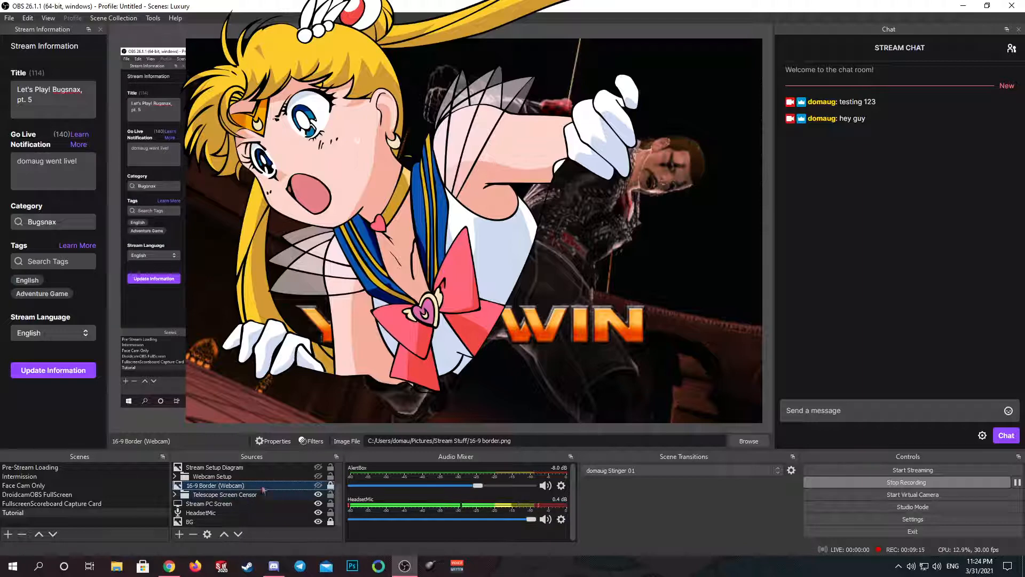
{"action": "left_click", "coordinate": [319, 486]}
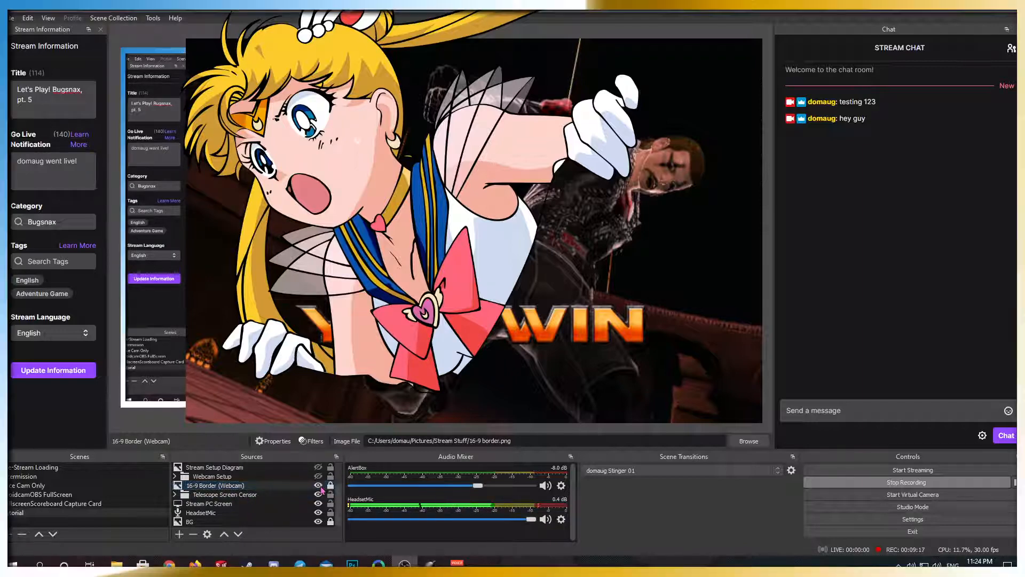
{"action": "left_click", "coordinate": [319, 485]}
Step: Select the Telescope Screen Censor group and switch its visibility off and back on
{"action": "left_click", "coordinate": [240, 495]}
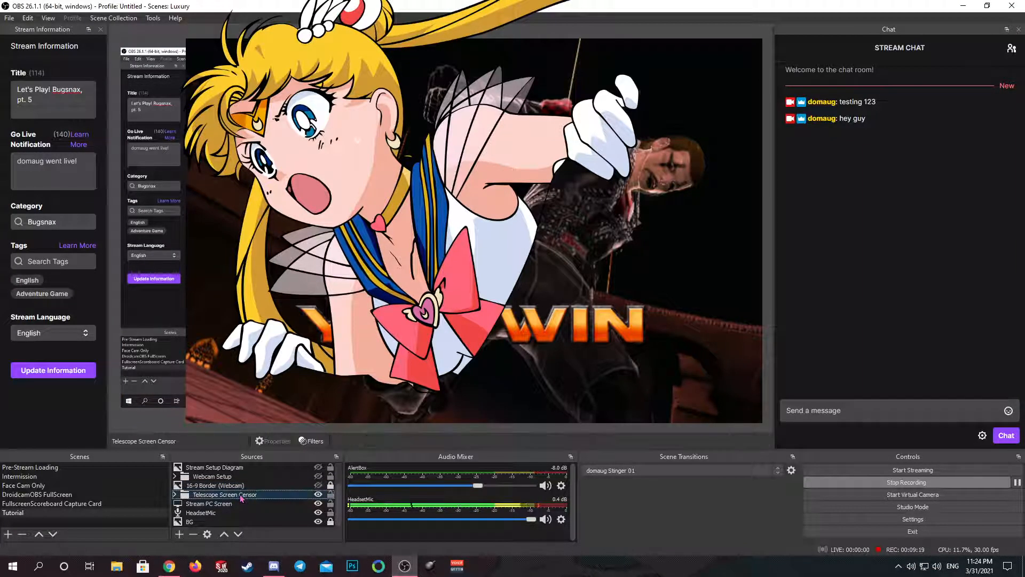
{"action": "left_click", "coordinate": [319, 494]}
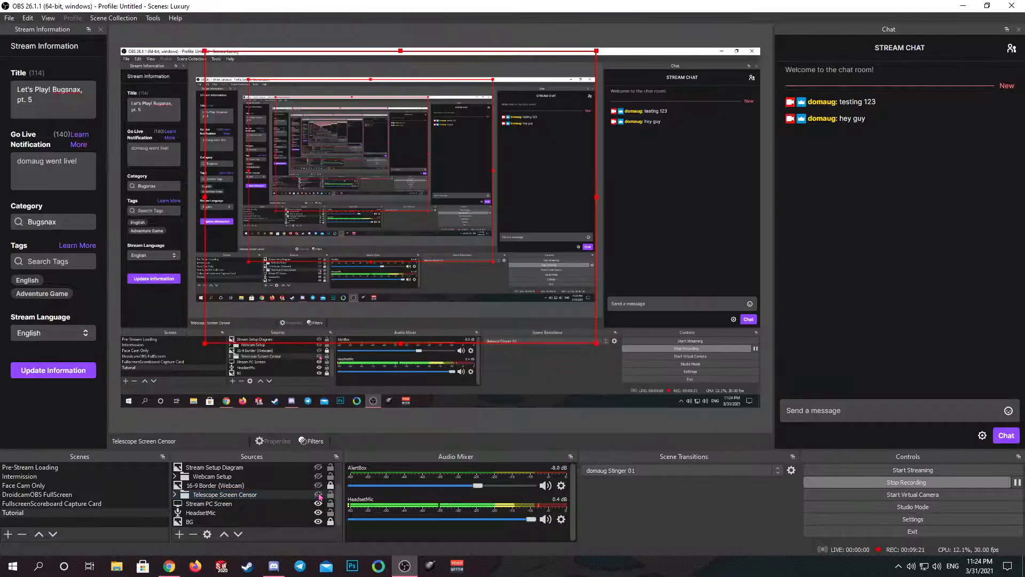
{"action": "left_click", "coordinate": [319, 495]}
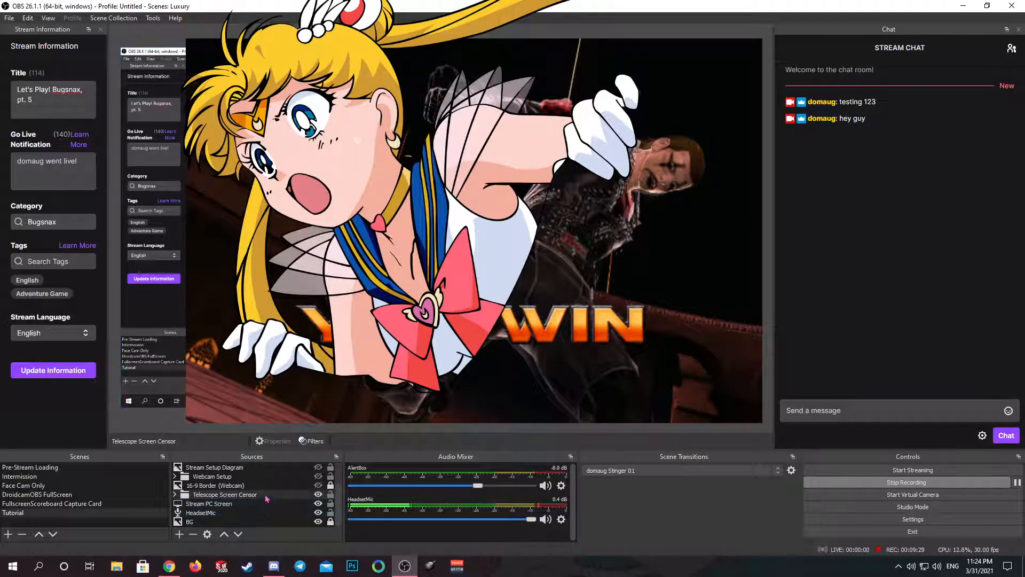
Step: Inspect the Stream PC Screen, HeadsetMic and BG sources one after another
{"action": "left_click", "coordinate": [250, 507]}
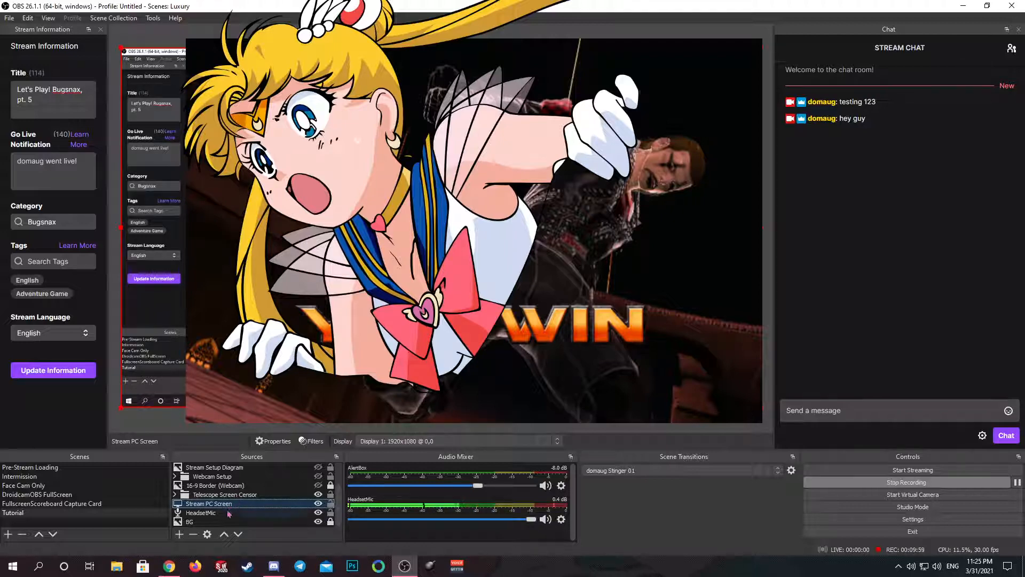
{"action": "left_click", "coordinate": [242, 513]}
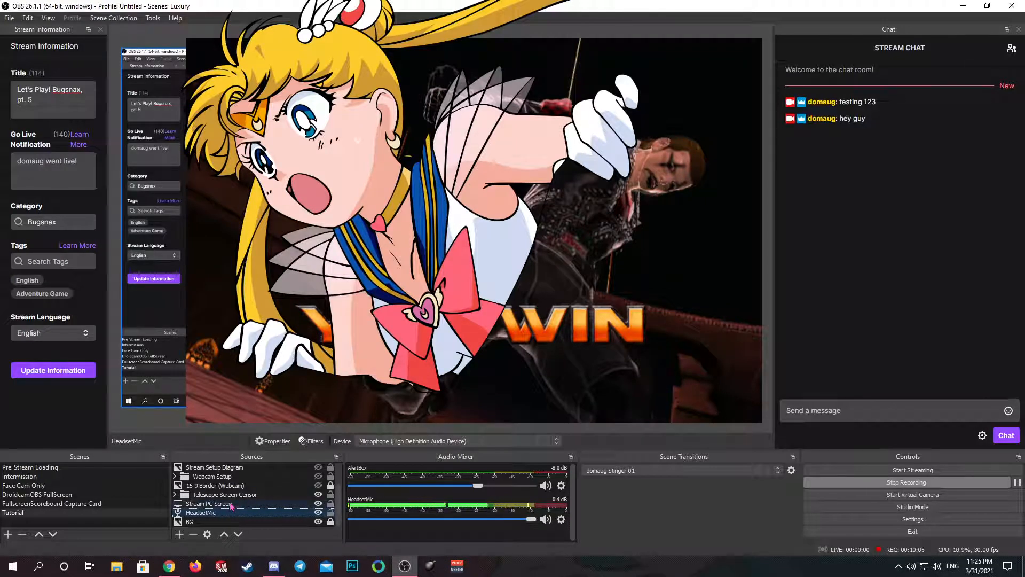
{"action": "left_click", "coordinate": [228, 520]}
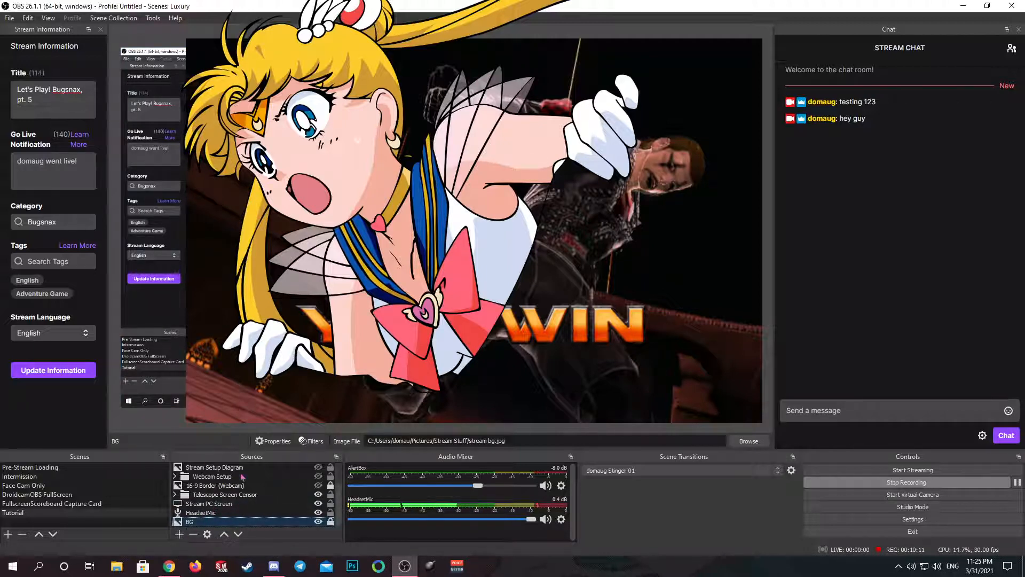
Step: Review the source types that can be added to the scene, and leave without adding one
{"action": "left_click", "coordinate": [180, 536]}
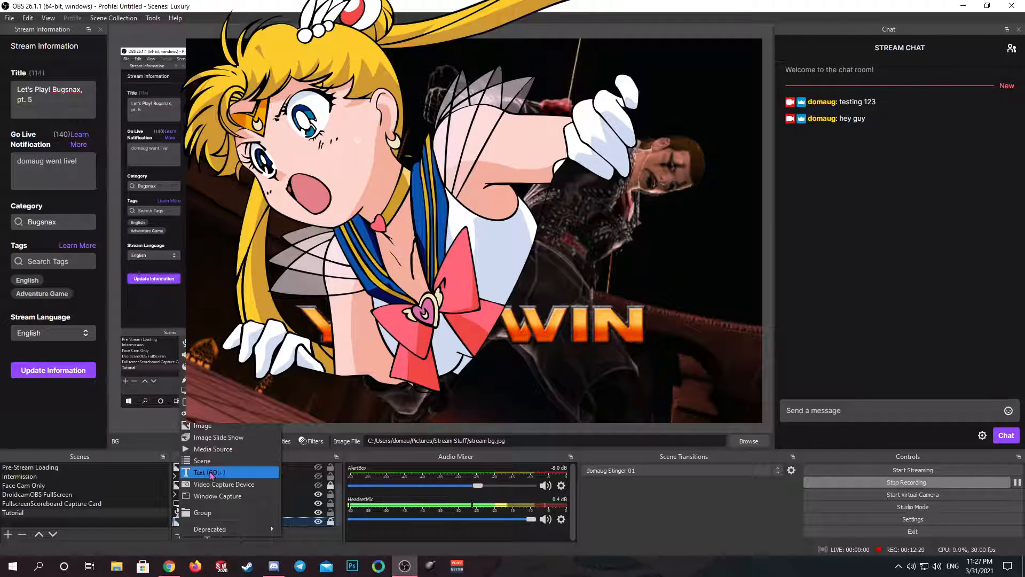
{"action": "left_click", "coordinate": [244, 476]}
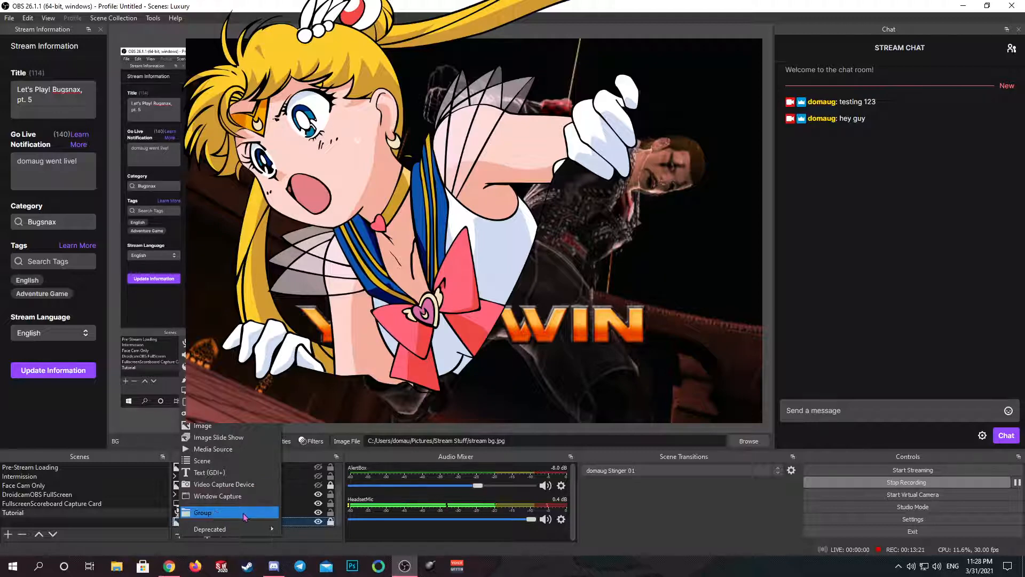
{"action": "mouse_move", "coordinate": [254, 534]}
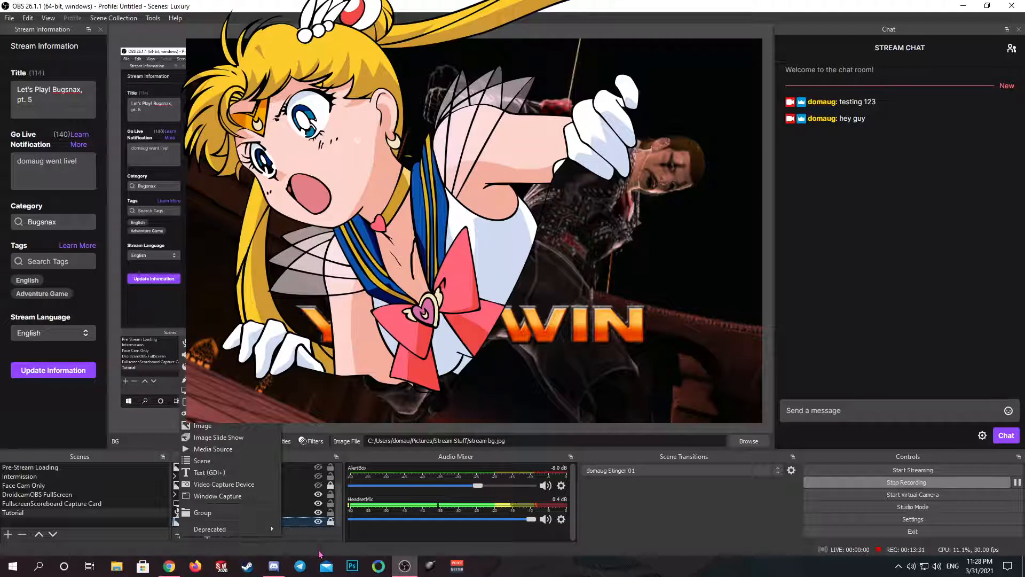
{"action": "key", "text": "Escape"}
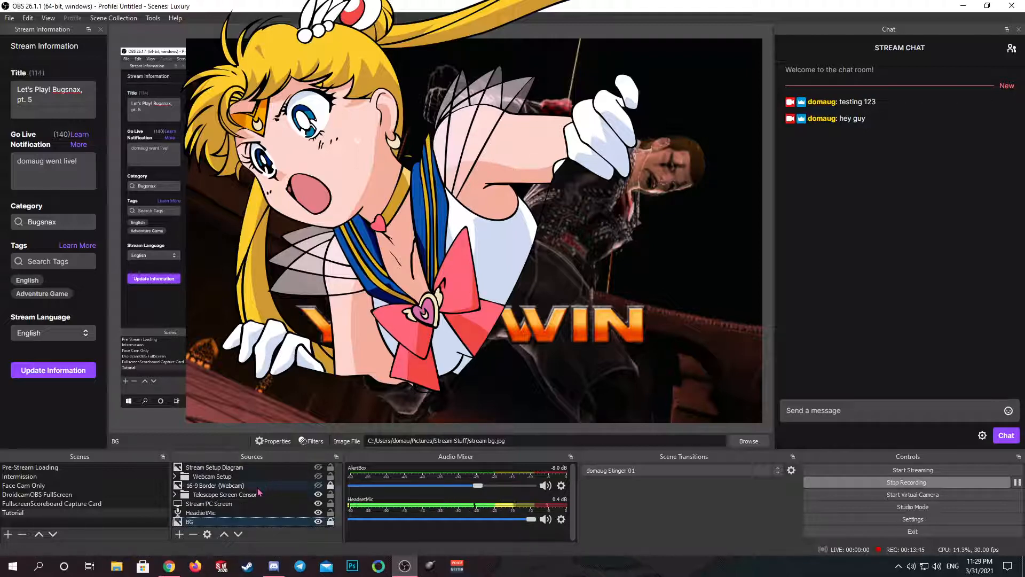
{"action": "scroll", "coordinate": [259, 491], "scroll_direction": "up", "scroll_amount": 1}
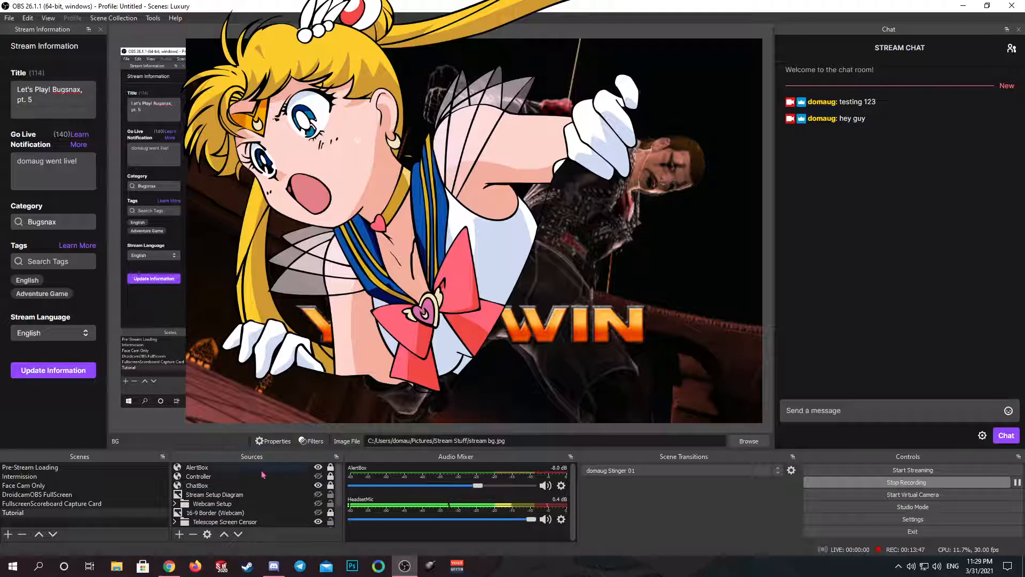
Step: Leave the AlertBox properties unchanged and hide the Telescope Screen Censor group to clear the canvas
{"action": "double_click", "coordinate": [207, 469]}
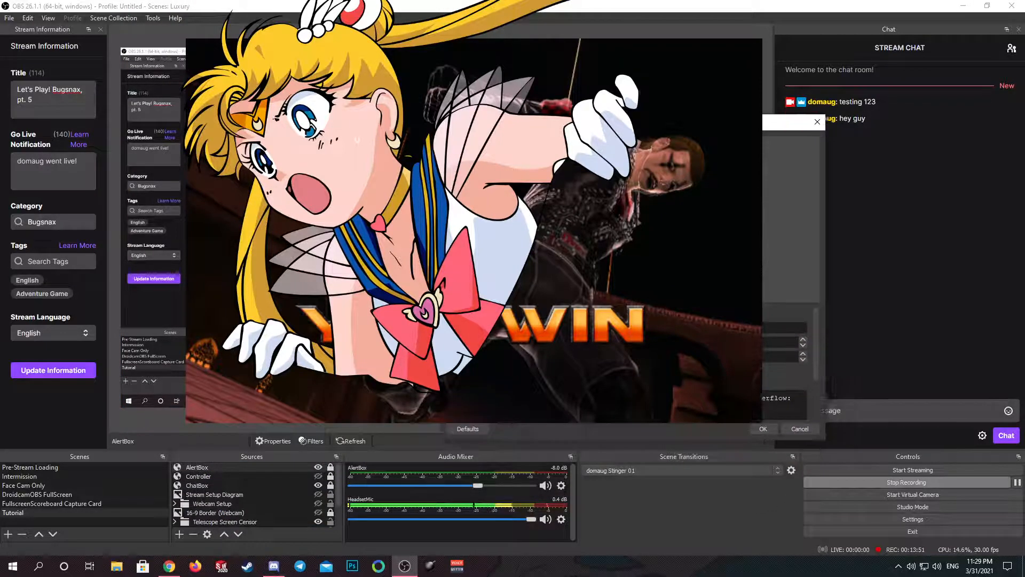
{"action": "left_click", "coordinate": [800, 429]}
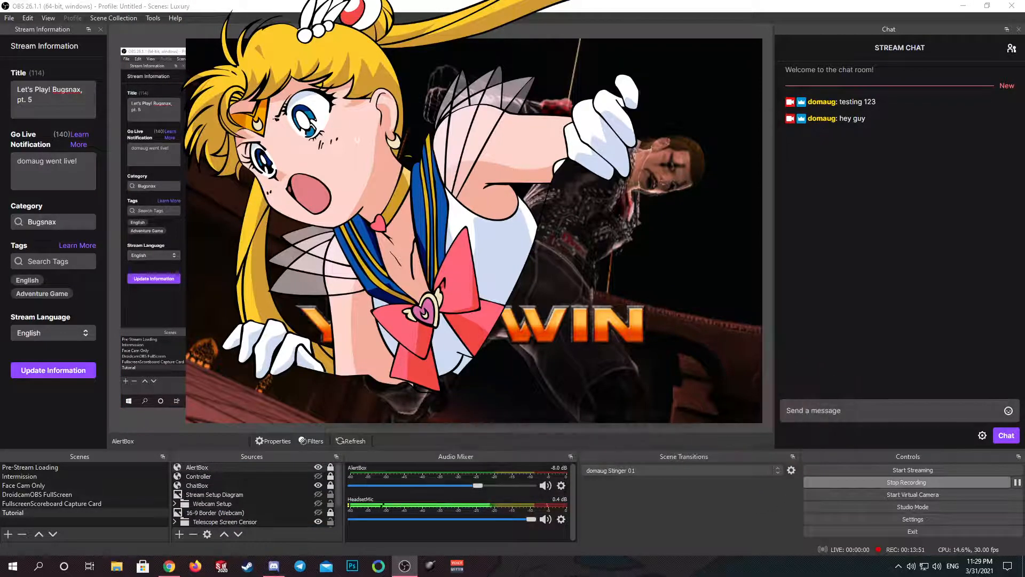
{"action": "left_click", "coordinate": [317, 523]}
Step: Turn off Control audio via OBS for the AlertBox source, apply it, and turn the option back on
{"action": "left_click_drag", "start_coordinate": [488, 107], "coordinate": [410, 71]}
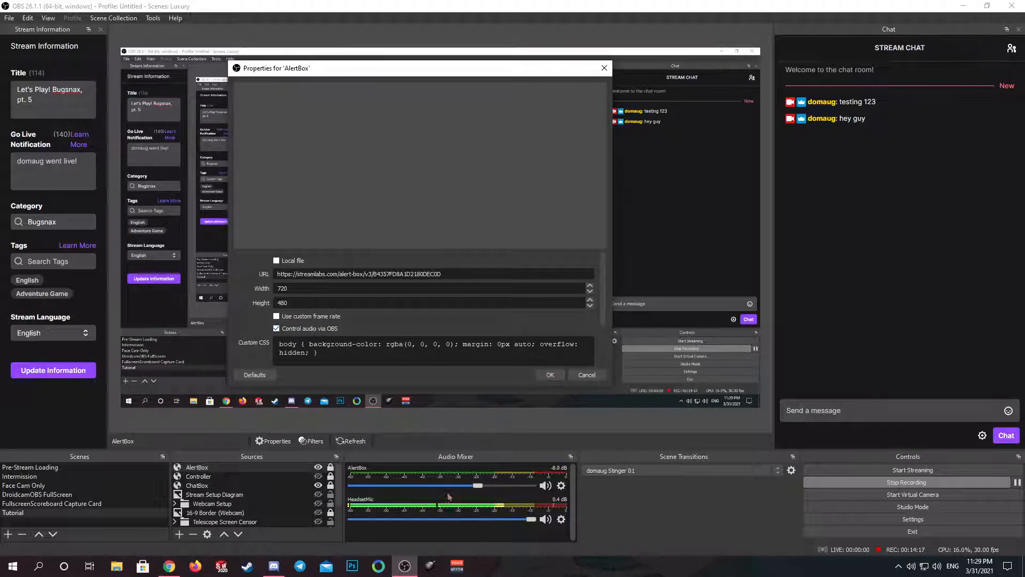
{"action": "left_click", "coordinate": [328, 329]}
{"action": "left_click", "coordinate": [550, 375]}
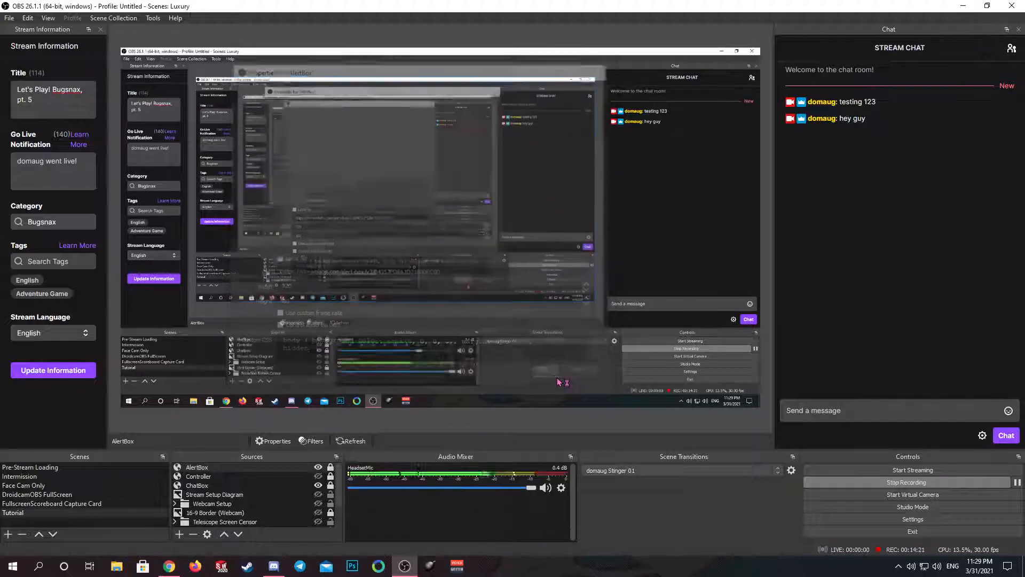
{"action": "double_click", "coordinate": [197, 469]}
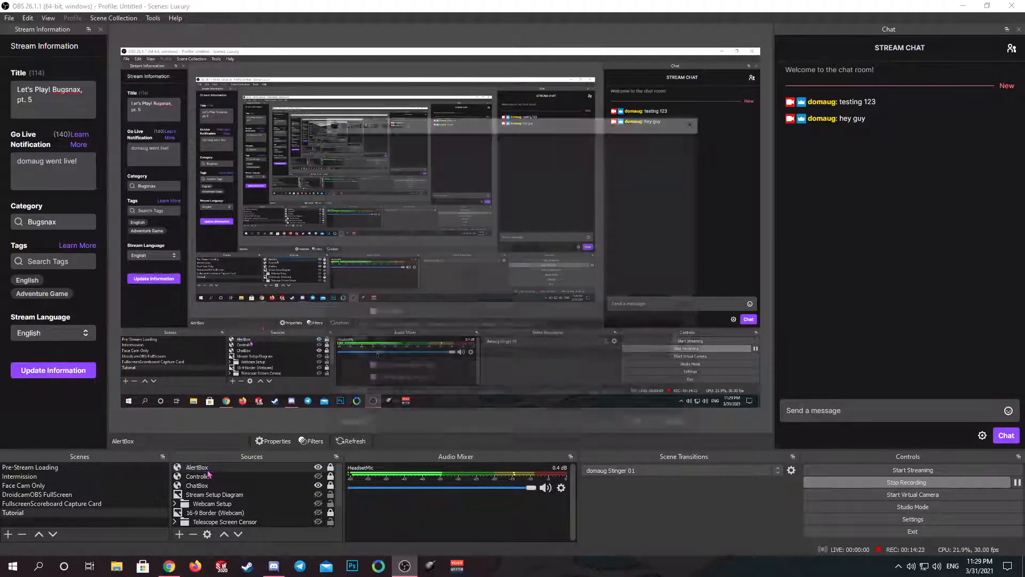
{"action": "left_click", "coordinate": [382, 384]}
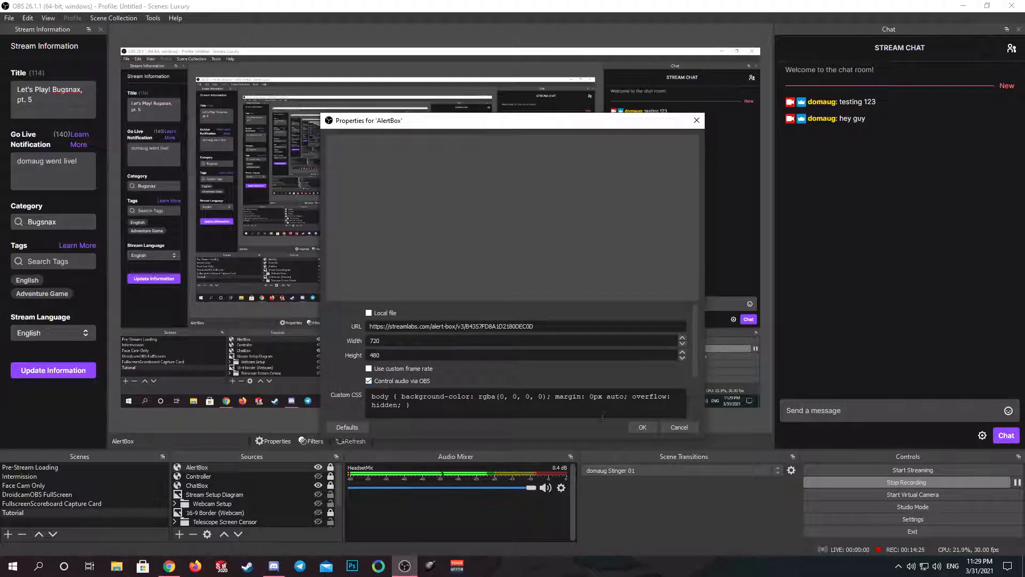
{"action": "left_click", "coordinate": [643, 427]}
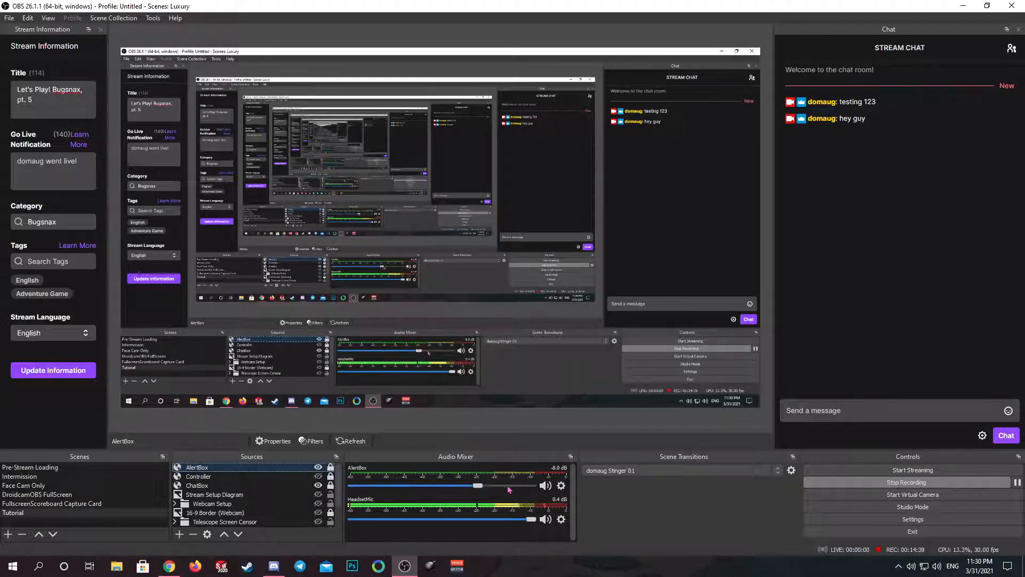
Step: Mute and unmute the AlertBox audio, and open the Advanced Audio Properties
{"action": "left_click", "coordinate": [543, 486]}
{"action": "left_click", "coordinate": [543, 487]}
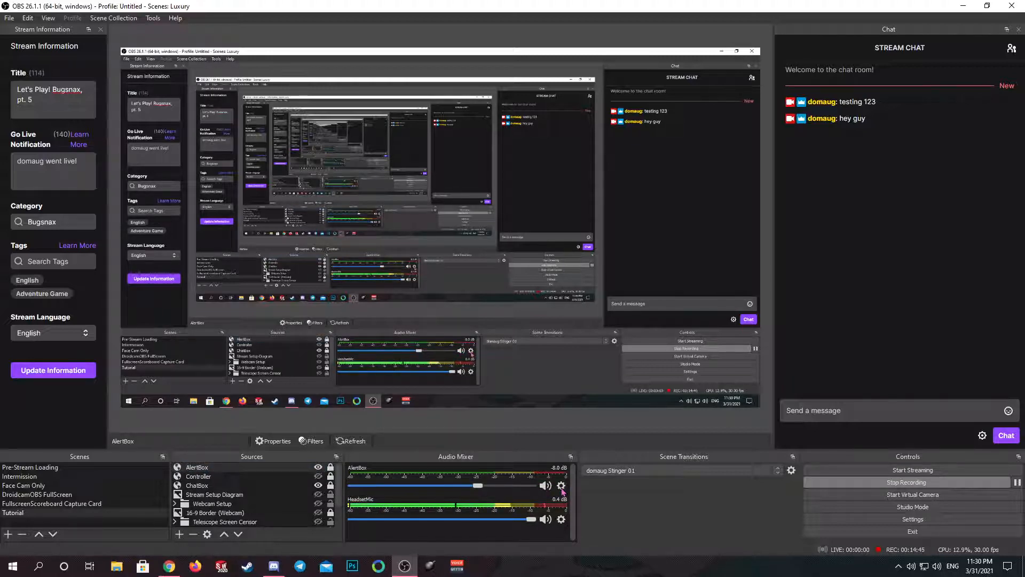
{"action": "left_click", "coordinate": [562, 487]}
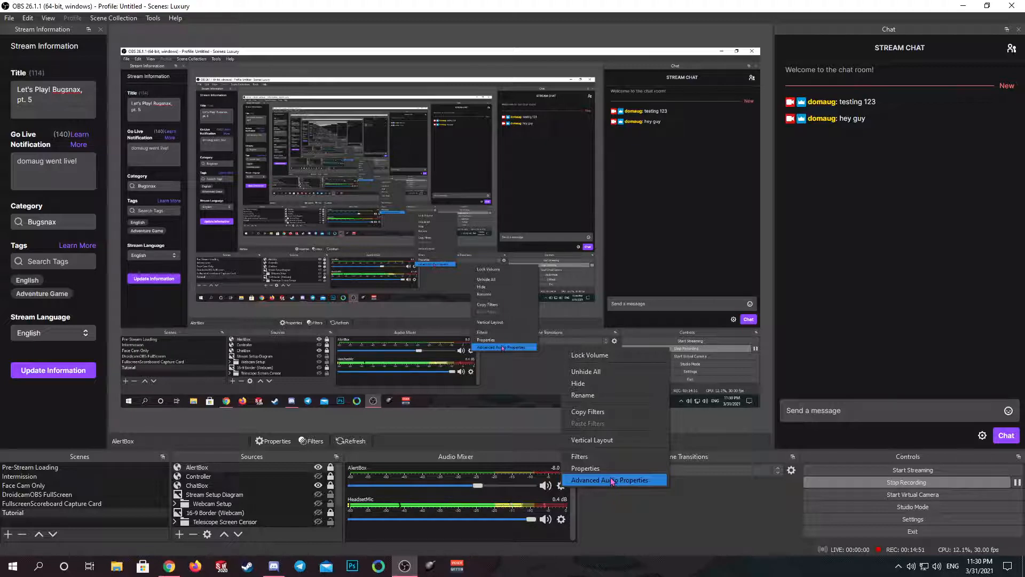
{"action": "left_click", "coordinate": [629, 481]}
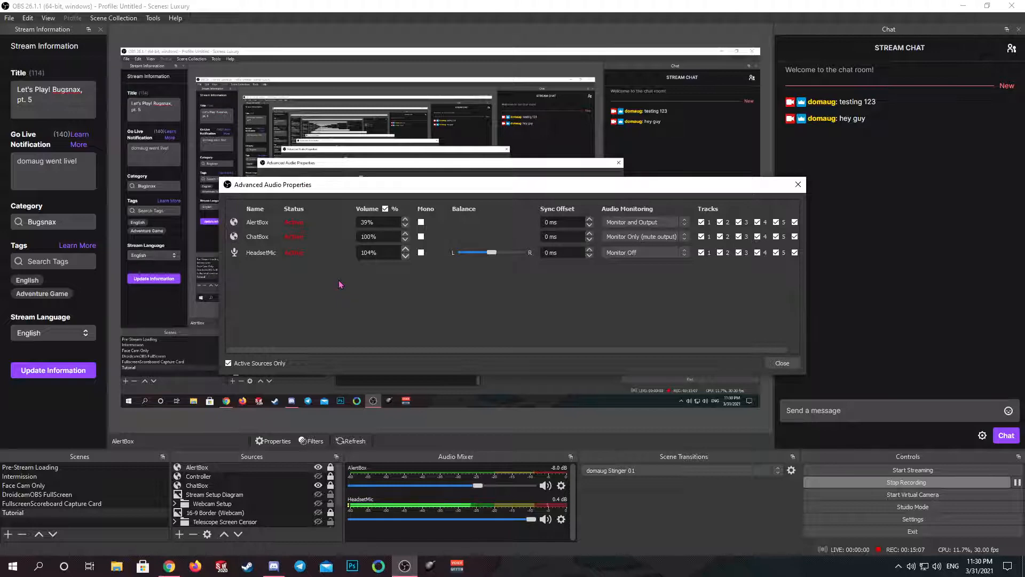
Step: Compare the audio list with and without Active Sources Only, and review AlertBox's audio monitoring choices without changing them
{"action": "left_click", "coordinate": [262, 363]}
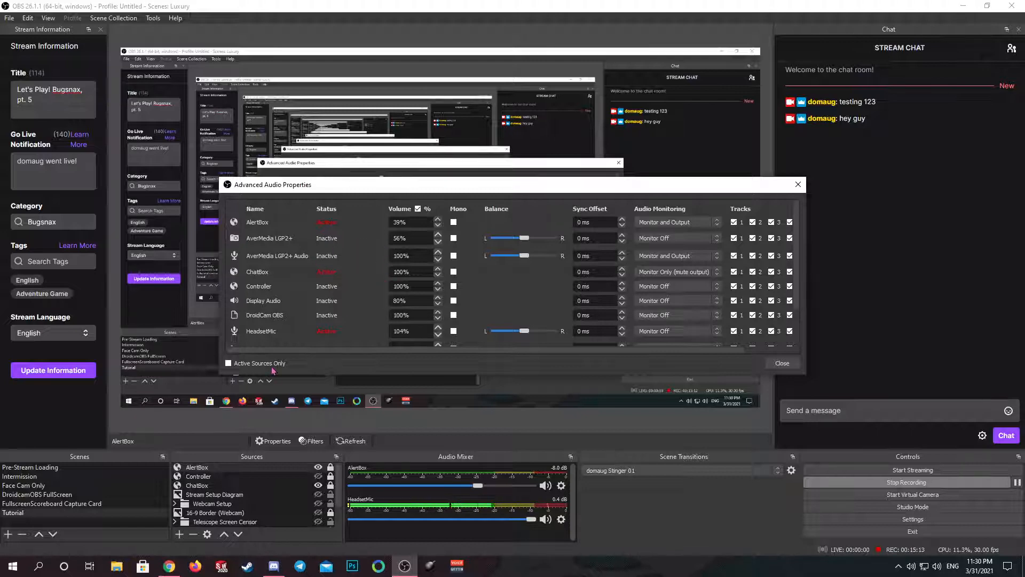
{"action": "left_click", "coordinate": [229, 363]}
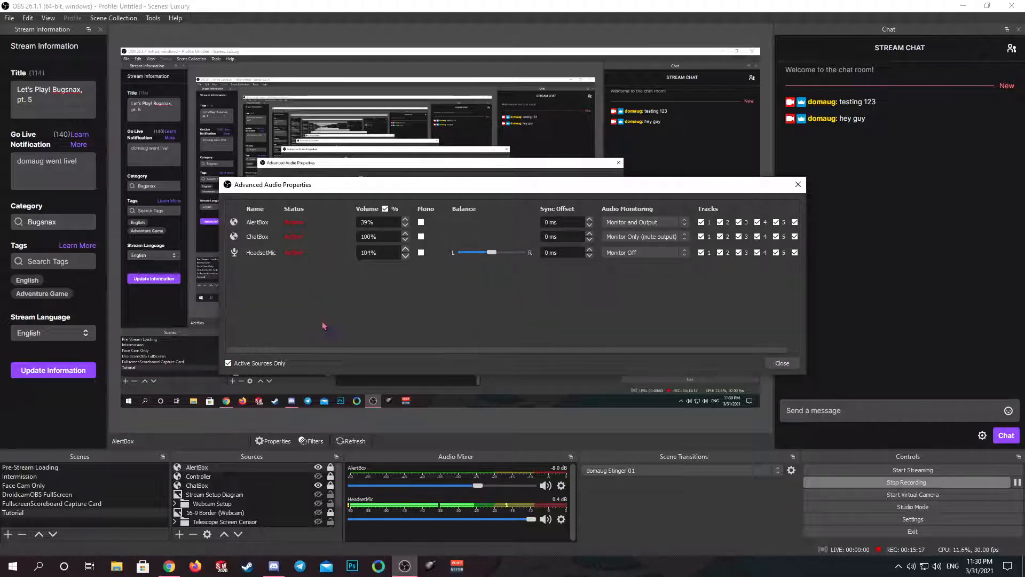
{"action": "left_click", "coordinate": [686, 223]}
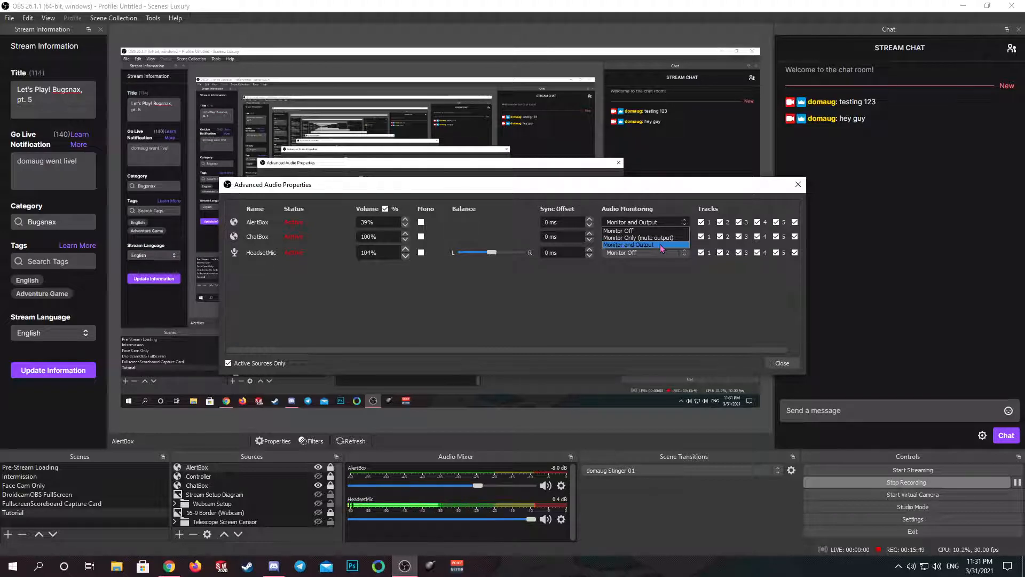
{"action": "left_click", "coordinate": [690, 224]}
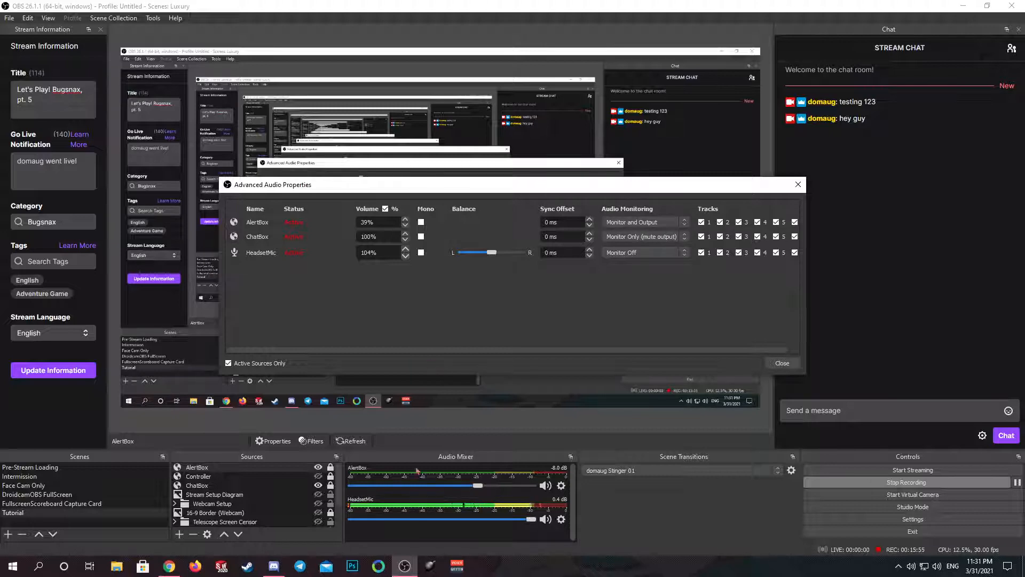
{"action": "left_click", "coordinate": [782, 363]}
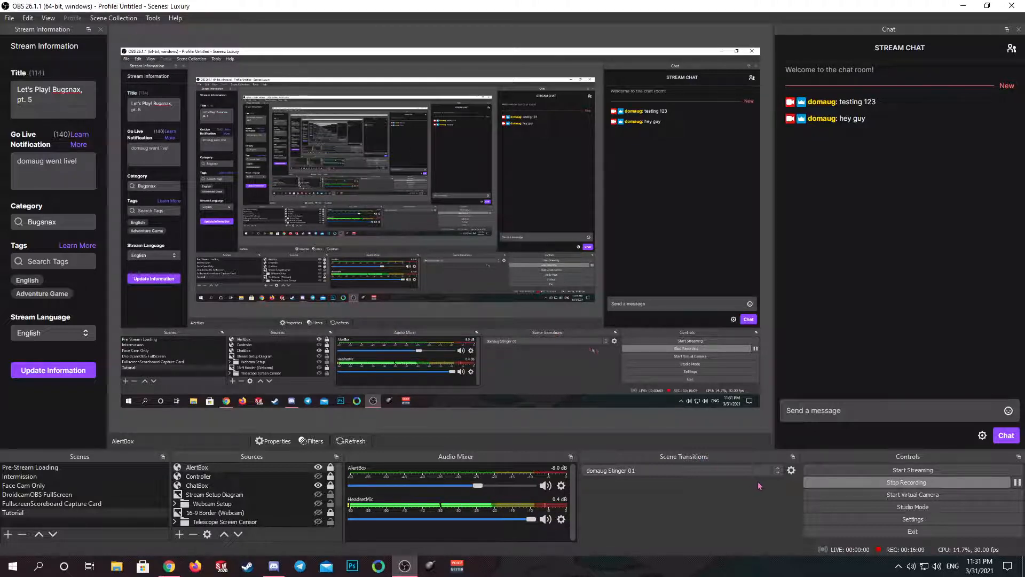
Step: Review the available scene transitions and inspect the custom stinger's properties, leaving its settings unchanged
{"action": "left_click", "coordinate": [778, 470]}
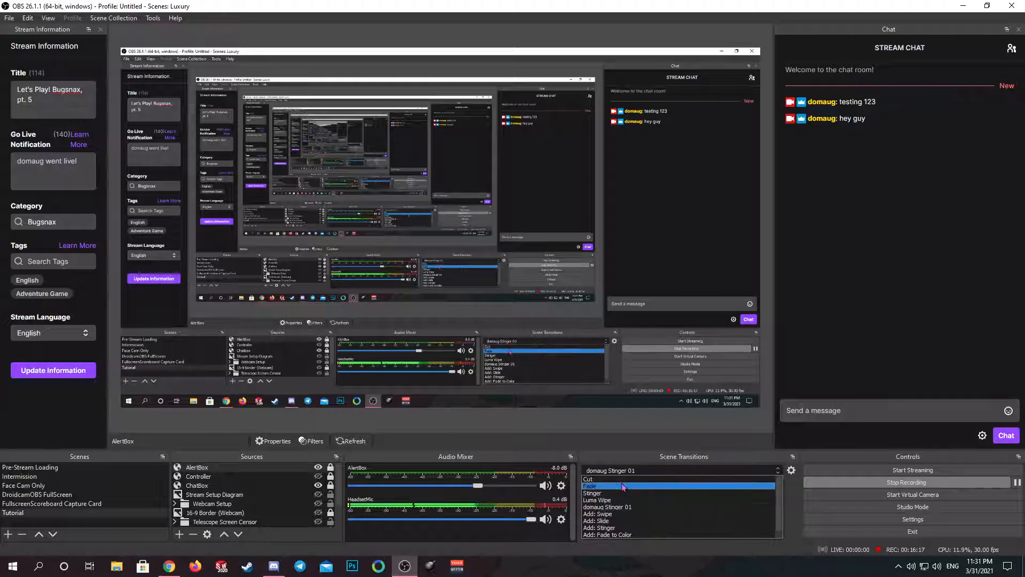
{"action": "left_click", "coordinate": [655, 508]}
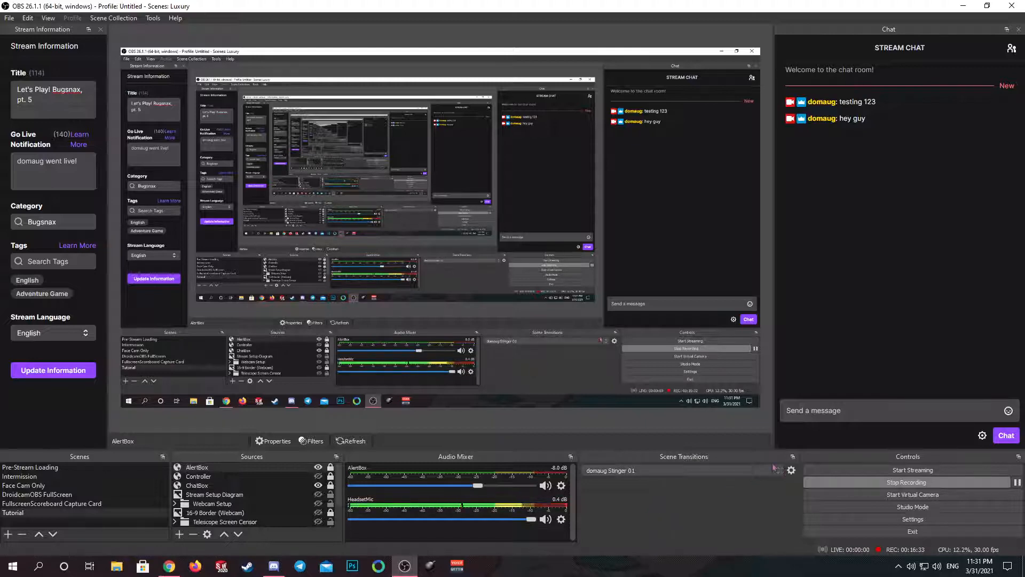
{"action": "left_click", "coordinate": [791, 471]}
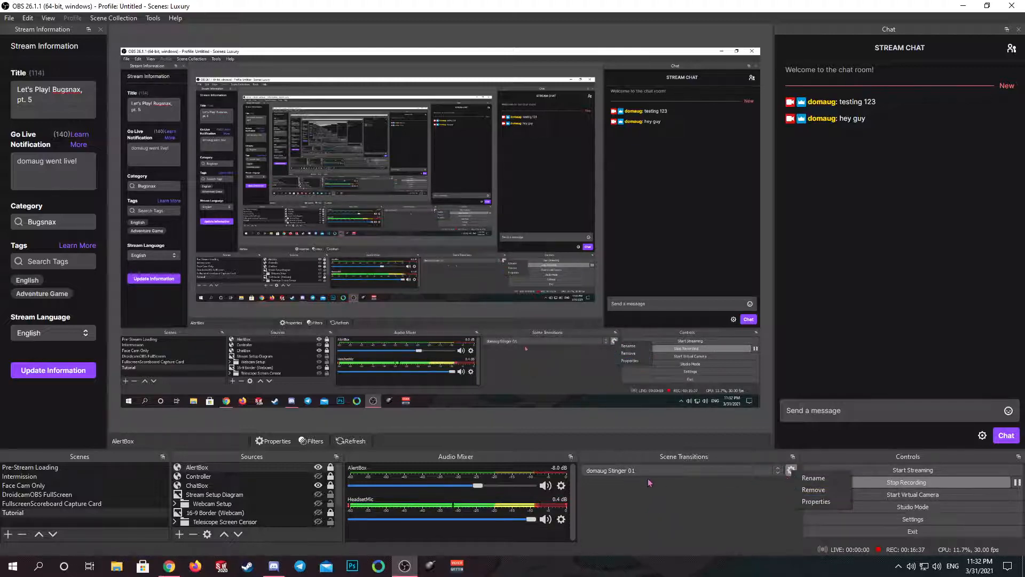
{"action": "left_click", "coordinate": [812, 502]}
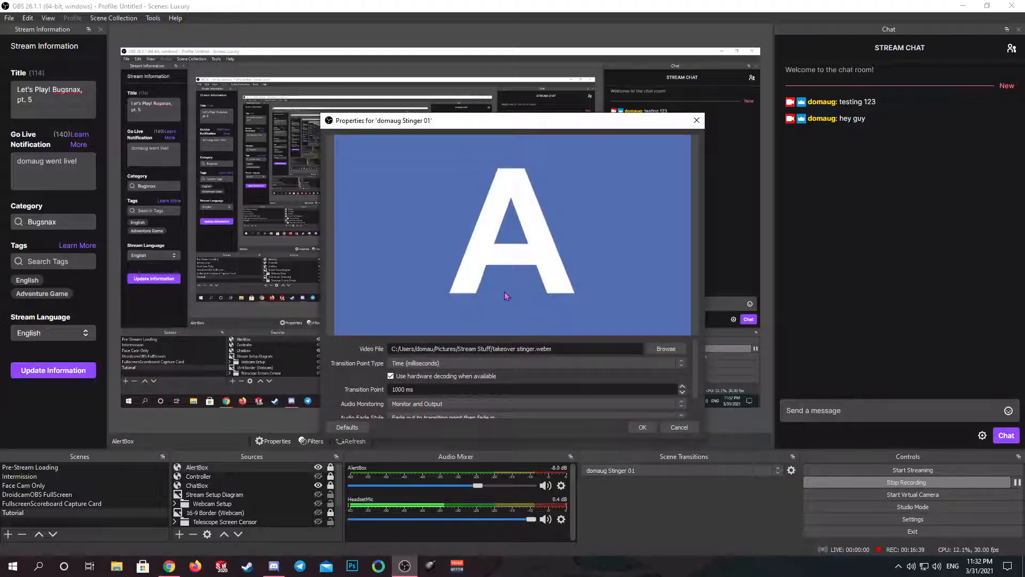
{"action": "scroll", "coordinate": [350, 356], "scroll_direction": "down", "scroll_amount": 2}
{"action": "scroll", "coordinate": [393, 353], "scroll_direction": "up", "scroll_amount": 2}
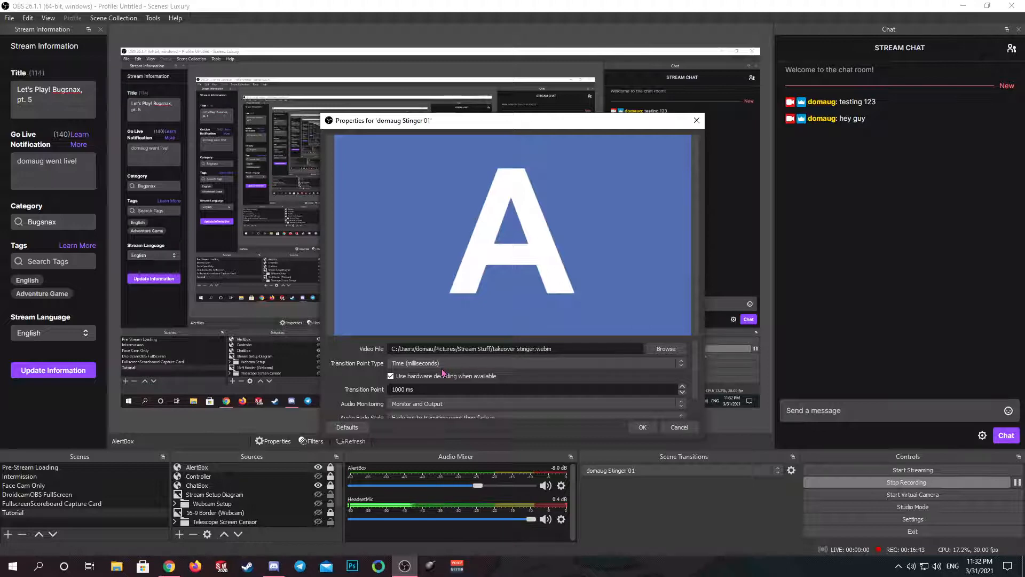
{"action": "scroll", "coordinate": [367, 378], "scroll_direction": "down", "scroll_amount": 2}
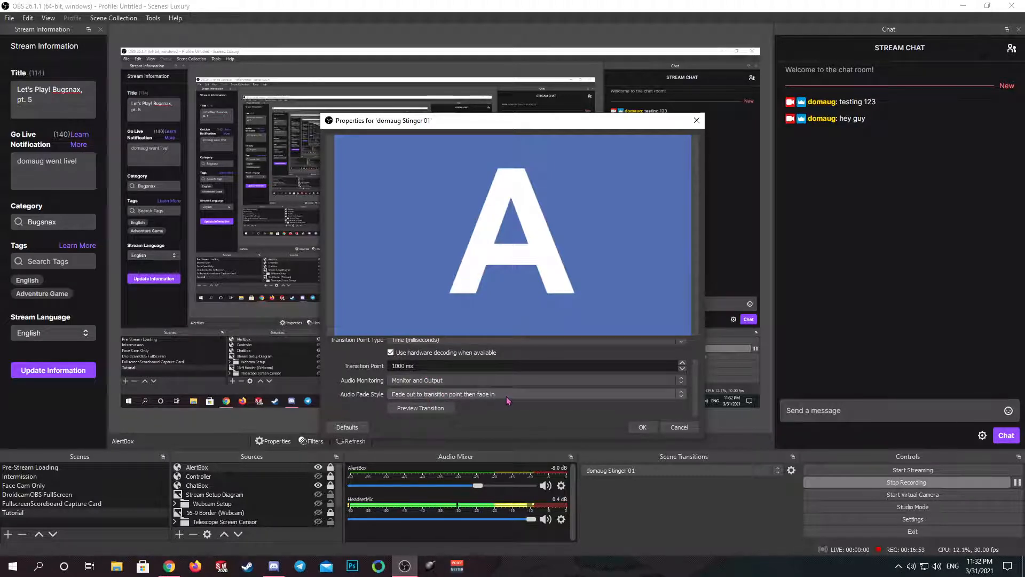
{"action": "scroll", "coordinate": [339, 406], "scroll_direction": "up", "scroll_amount": 1}
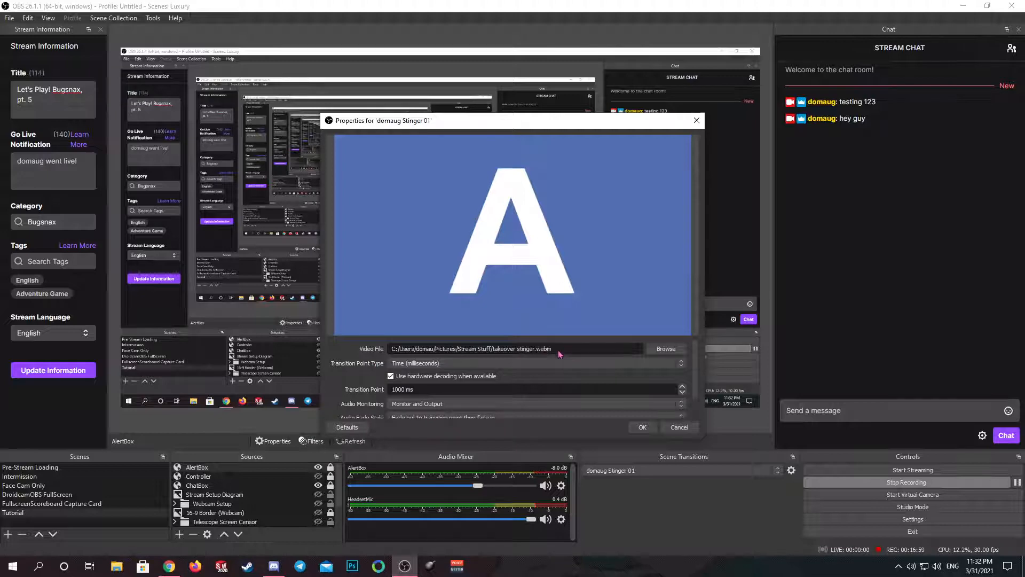
{"action": "left_click", "coordinate": [686, 431]}
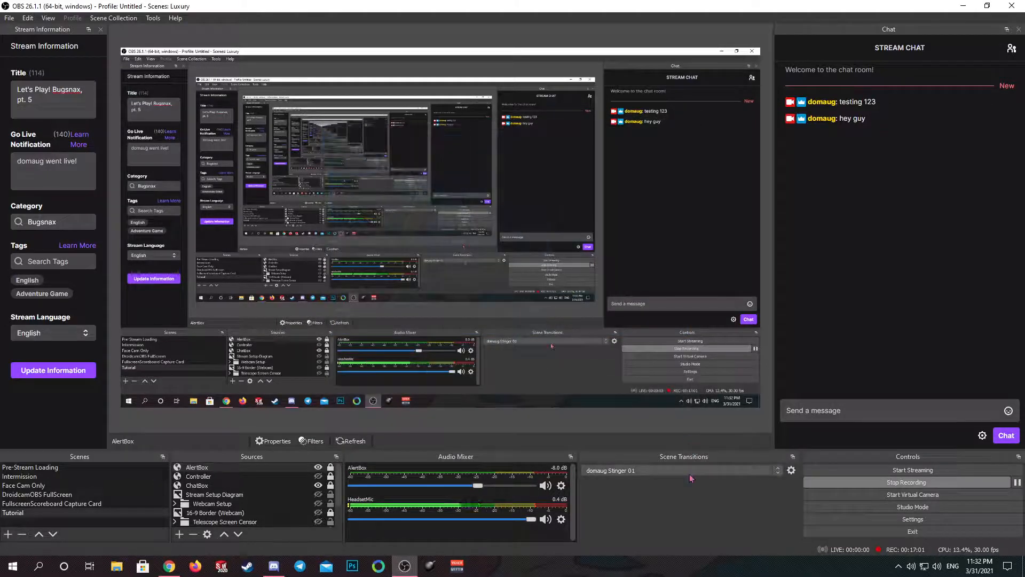
Step: Switch between the Pre-Stream Loading and Intermission scenes to demonstrate the stinger transition
{"action": "left_click", "coordinate": [36, 467]}
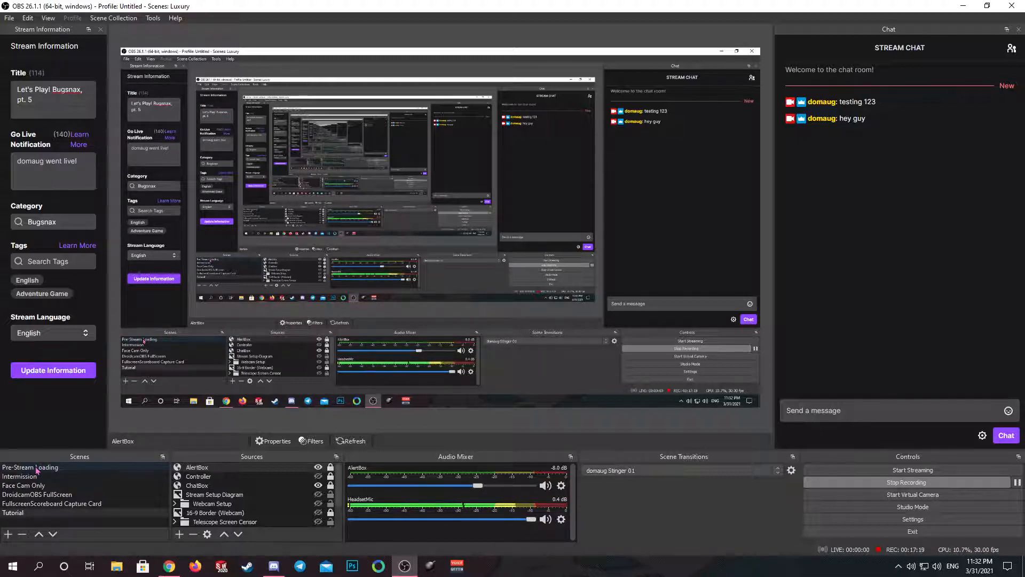
{"action": "left_click", "coordinate": [41, 477]}
{"action": "left_click", "coordinate": [54, 469]}
{"action": "left_click", "coordinate": [47, 477]}
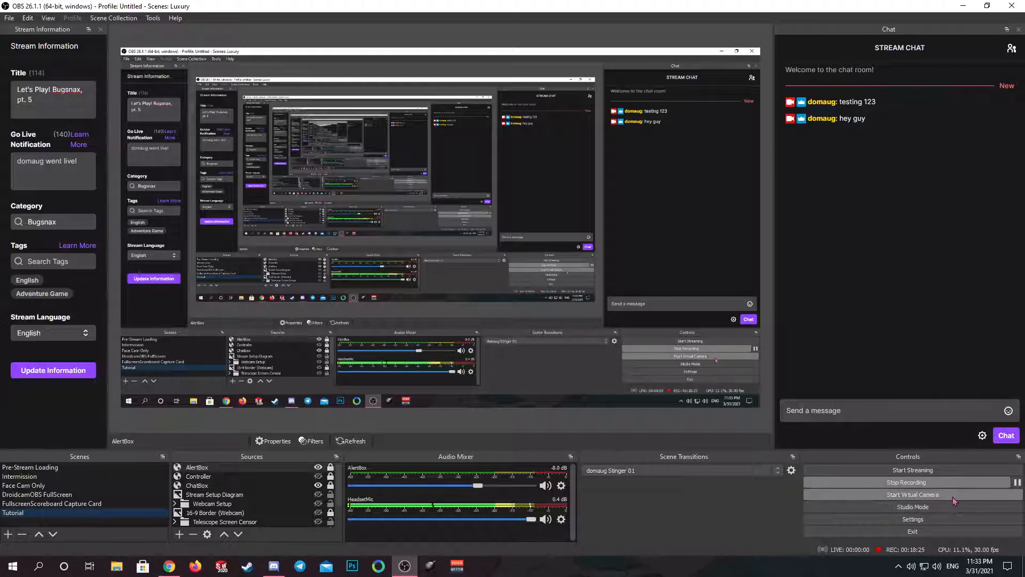
Step: Show Studio Mode with its Preview and Program views, and turn it off again
{"action": "left_click", "coordinate": [930, 512]}
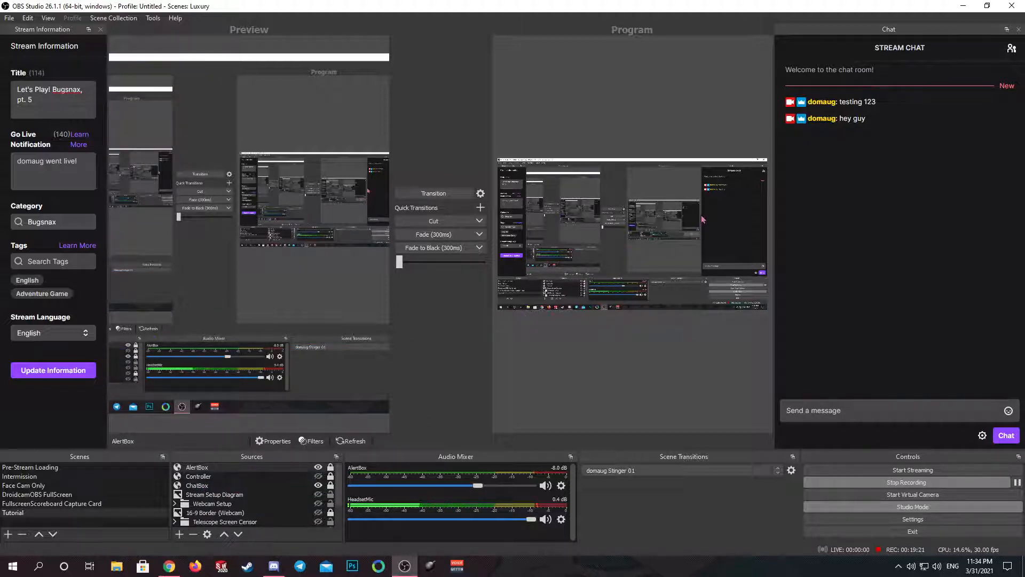
{"action": "left_click", "coordinate": [929, 511]}
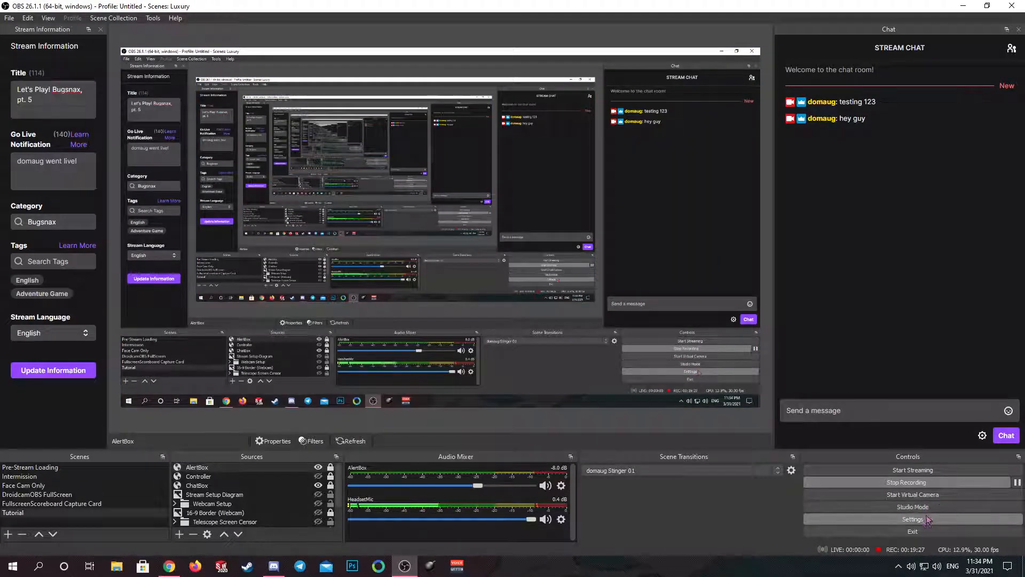
Step: Open the settings and look through all the General options, from output and source snapping to Multiview
{"action": "left_click", "coordinate": [922, 522]}
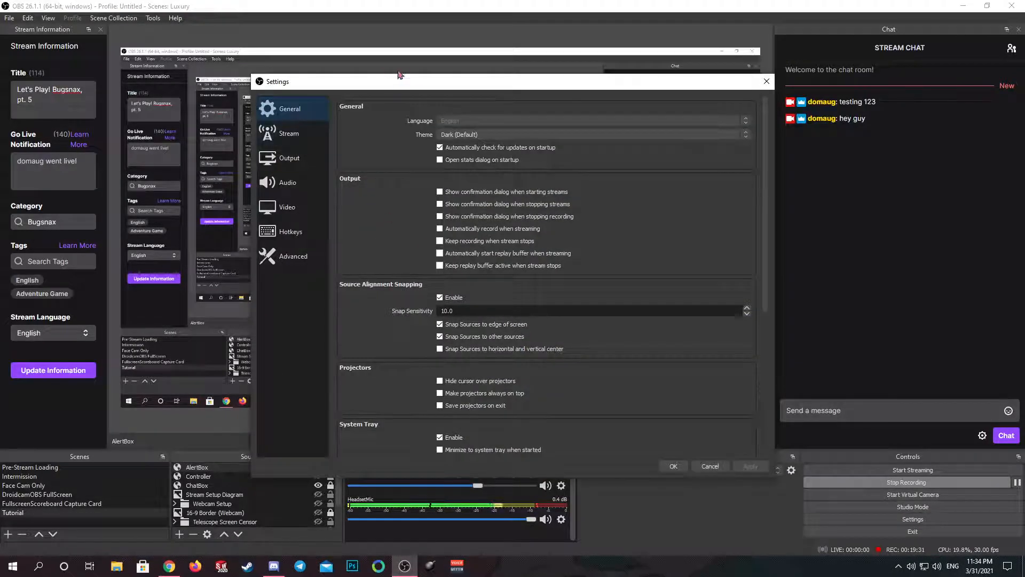
{"action": "left_click_drag", "start_coordinate": [461, 86], "coordinate": [456, 74]}
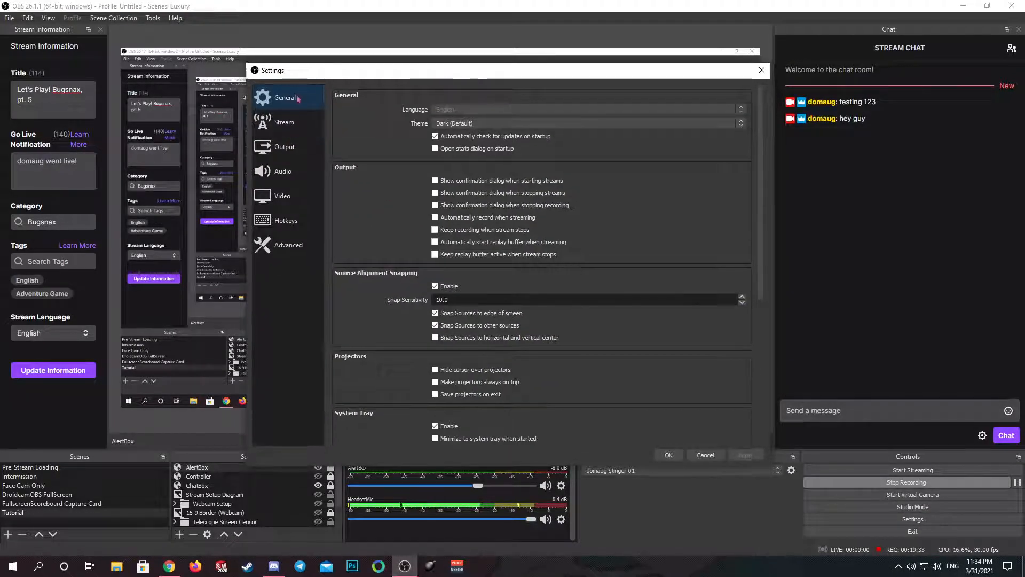
{"action": "scroll", "coordinate": [371, 155], "scroll_direction": "down", "scroll_amount": 3}
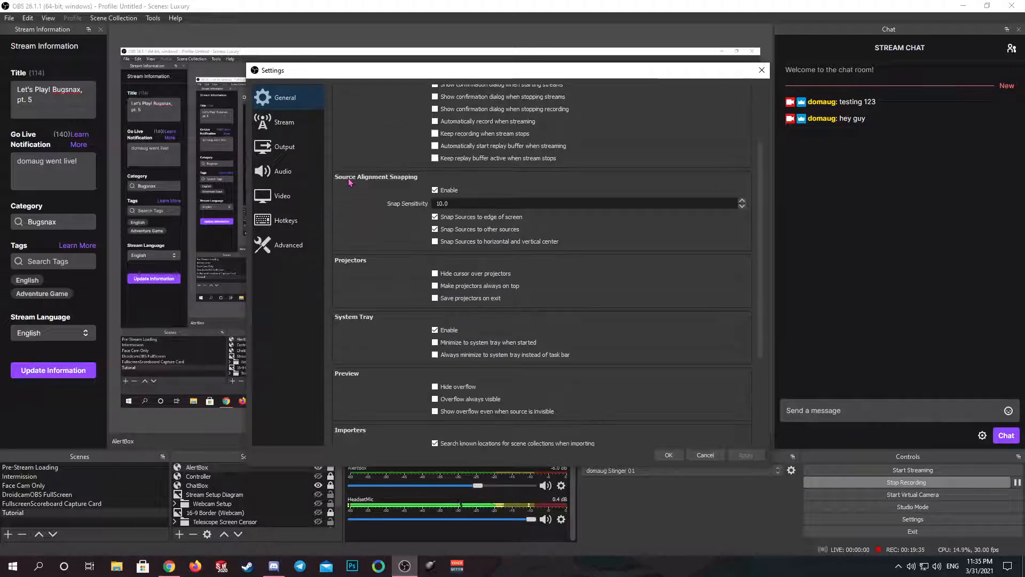
{"action": "scroll", "coordinate": [352, 212], "scroll_direction": "down", "scroll_amount": 5}
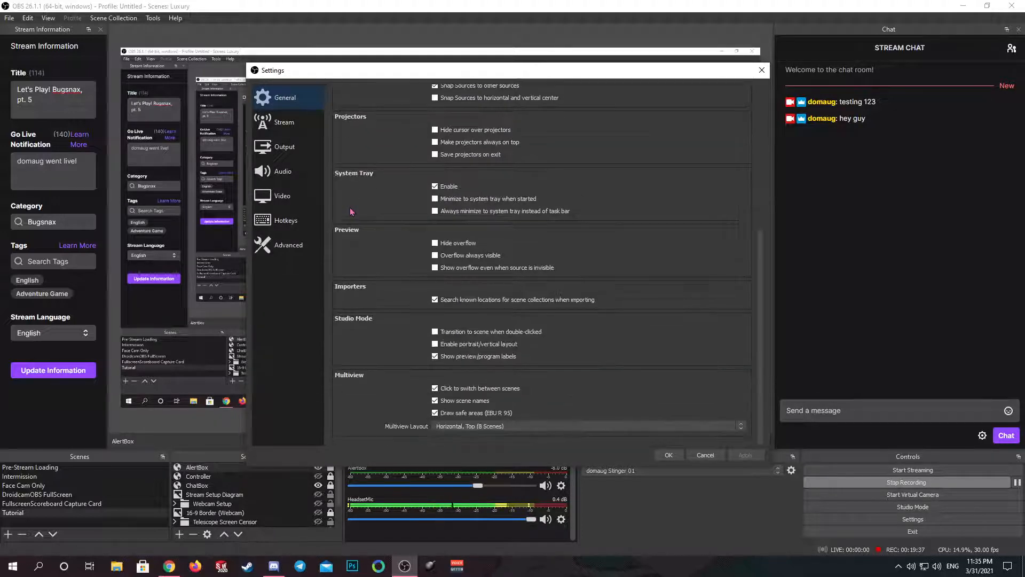
{"action": "scroll", "coordinate": [345, 248], "scroll_direction": "up", "scroll_amount": 8}
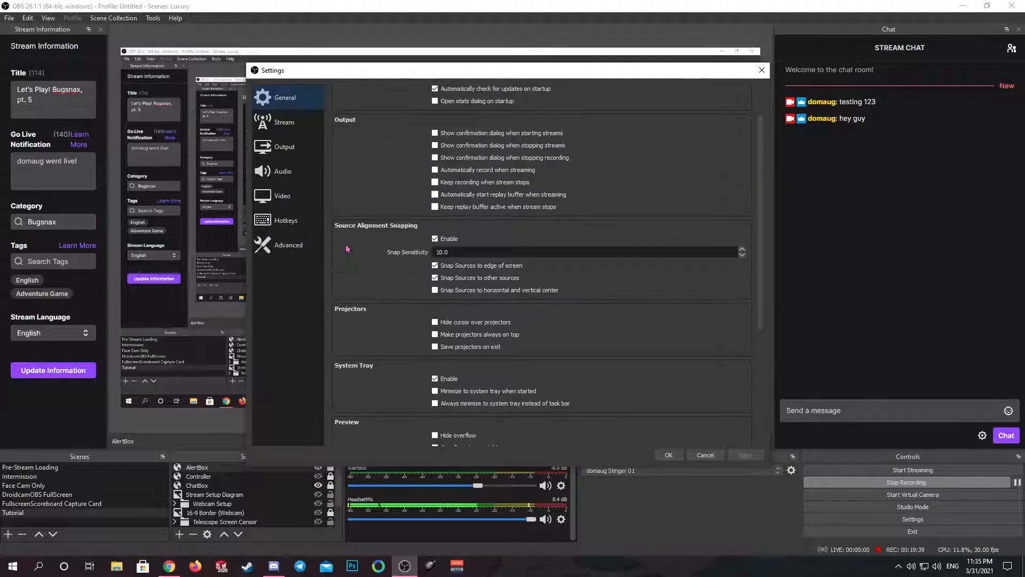
Step: Review the Stream settings and the available streaming services, keeping Twitch as the service
{"action": "left_click", "coordinate": [296, 124]}
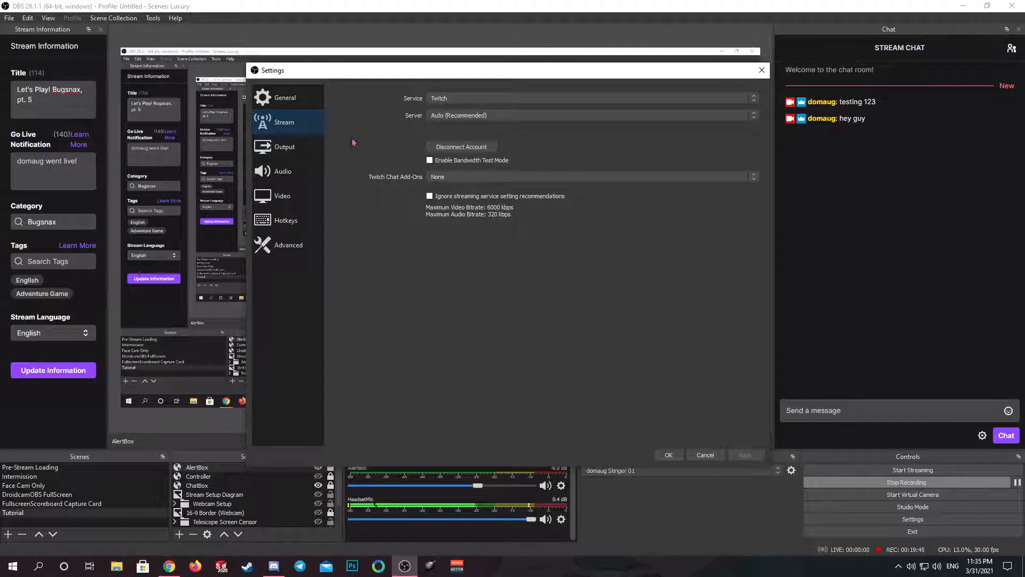
{"action": "left_click", "coordinate": [507, 99]}
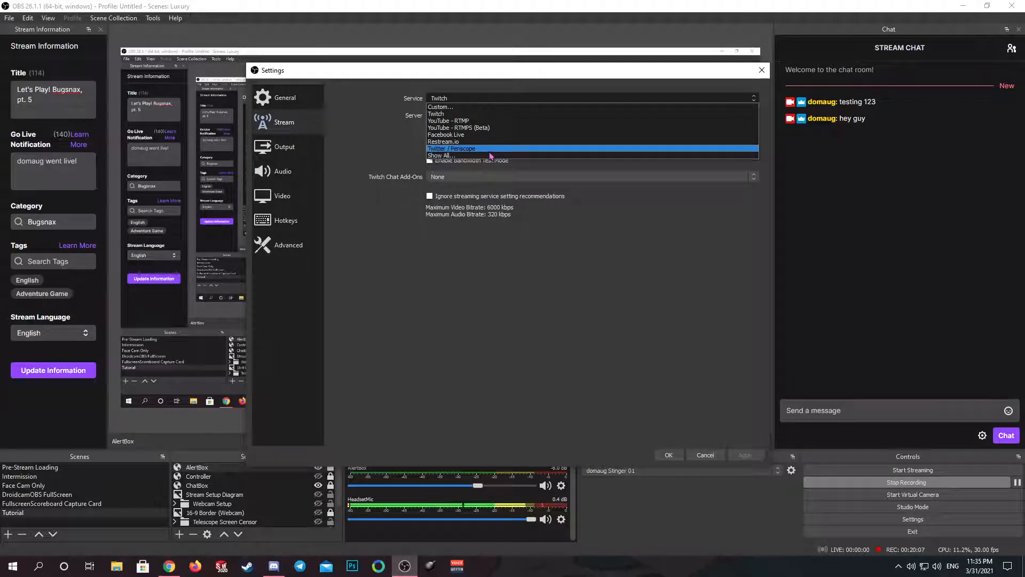
{"action": "left_click", "coordinate": [487, 102]}
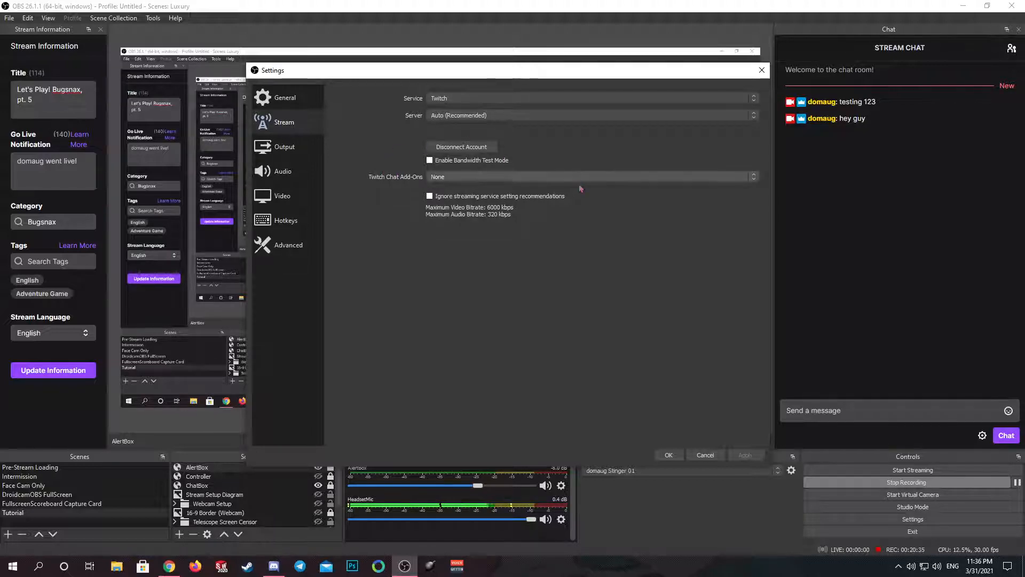
Step: Review the Output settings, including the streaming bitrates, encoder options and recording options
{"action": "left_click", "coordinate": [293, 148]}
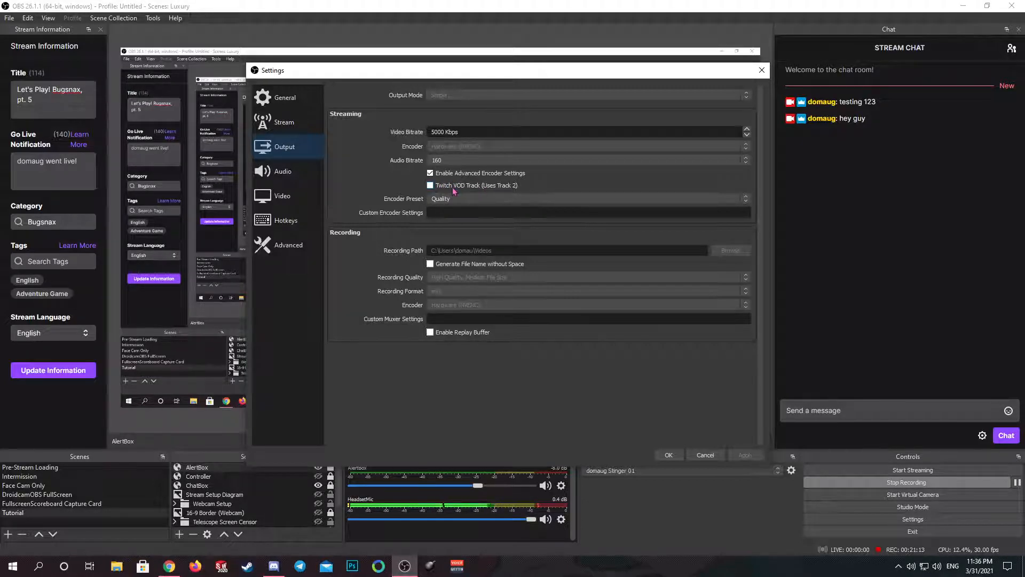
{"action": "left_click", "coordinate": [297, 172]}
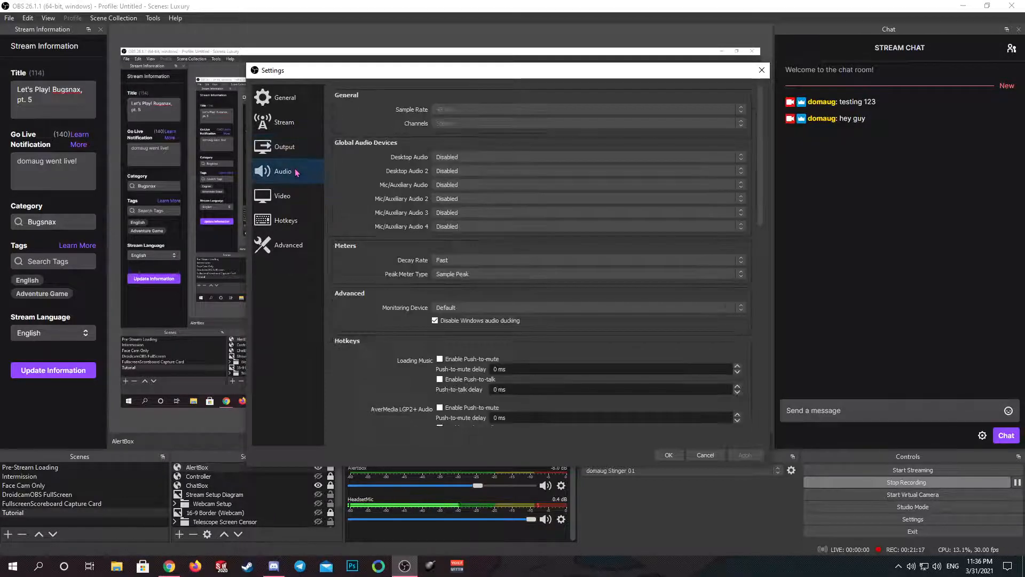
{"action": "left_click", "coordinate": [291, 148]}
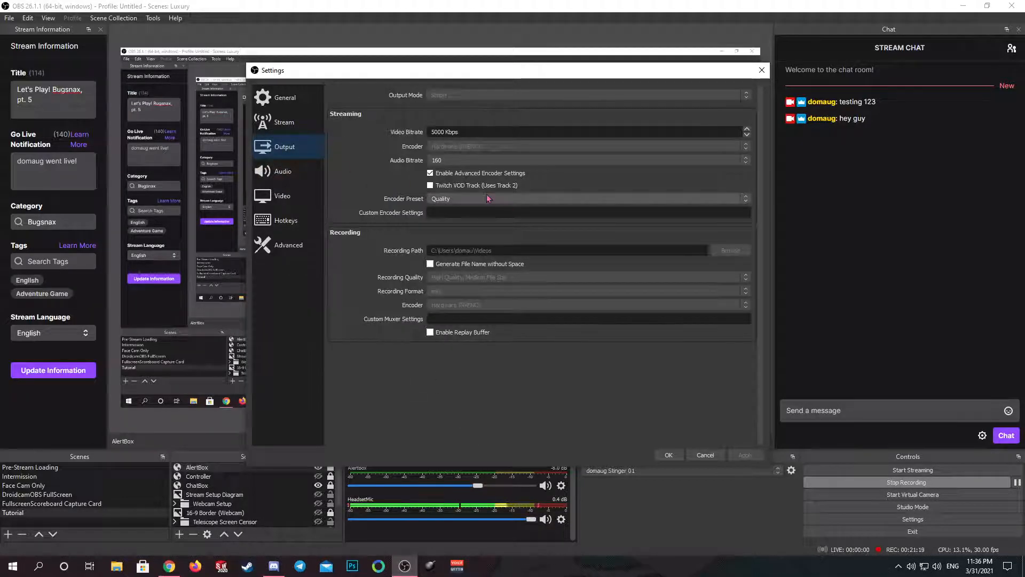
Step: Look through the Audio settings from global devices to push-to-talk options, and show the Video resolution and FPS settings
{"action": "left_click", "coordinate": [286, 179]}
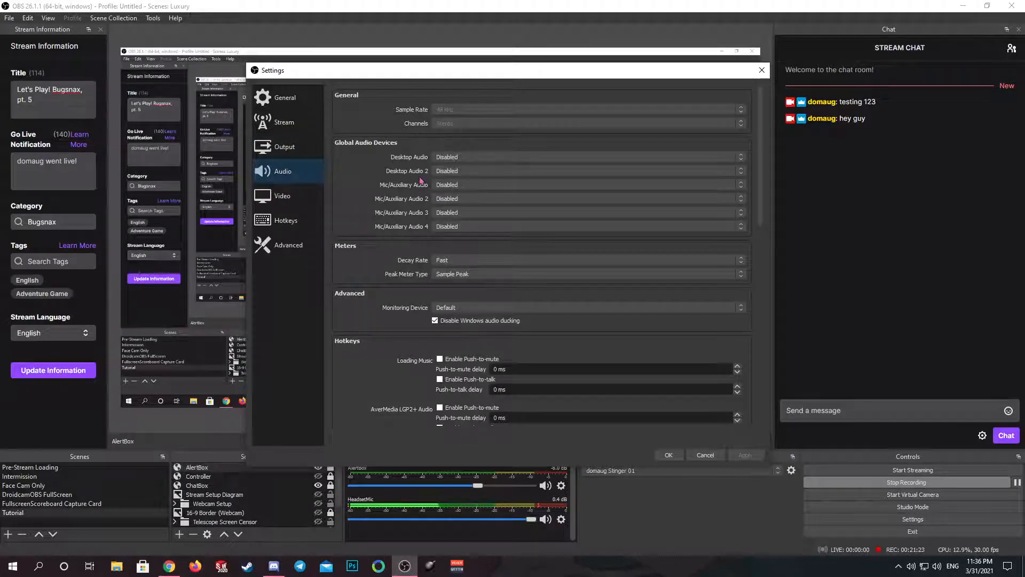
{"action": "scroll", "coordinate": [359, 187], "scroll_direction": "down", "scroll_amount": 4}
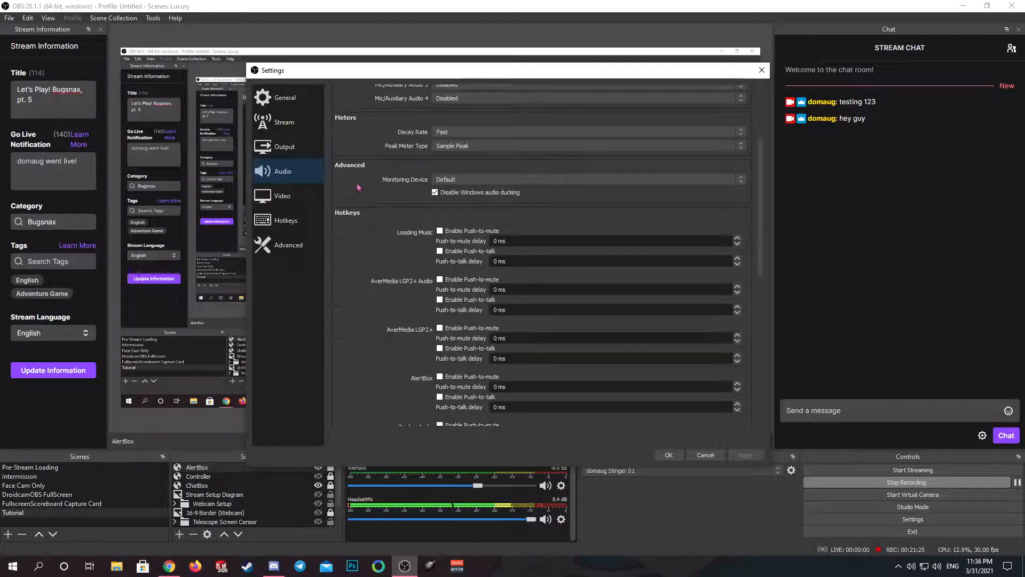
{"action": "scroll", "coordinate": [358, 187], "scroll_direction": "down", "scroll_amount": 4}
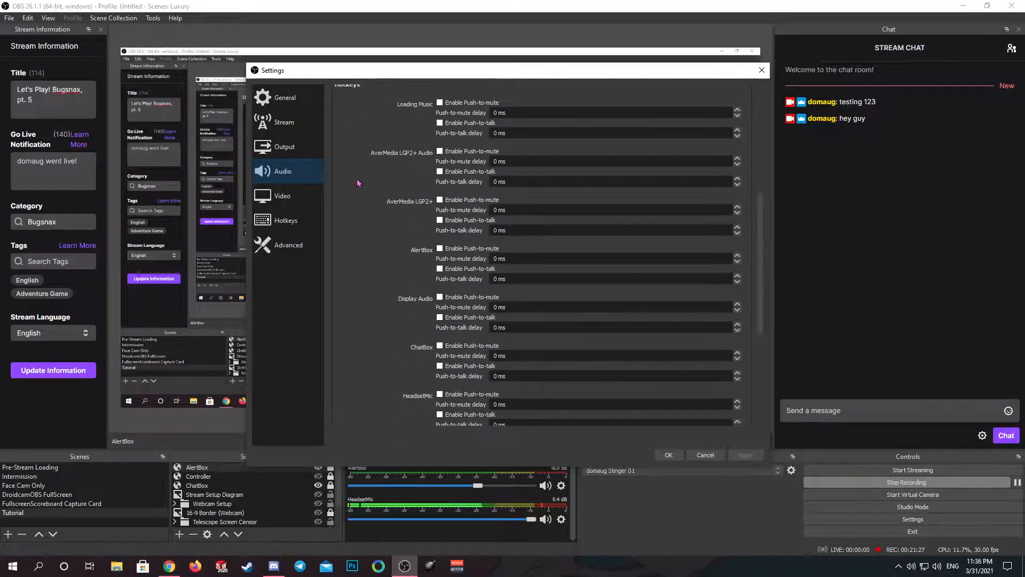
{"action": "scroll", "coordinate": [358, 183], "scroll_direction": "up", "scroll_amount": 8}
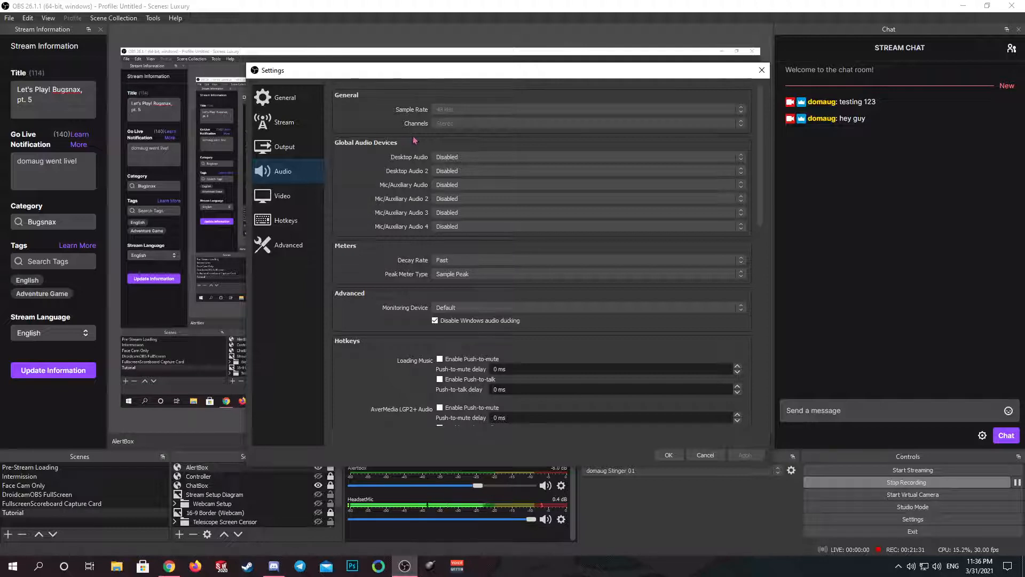
{"action": "left_click", "coordinate": [283, 201]}
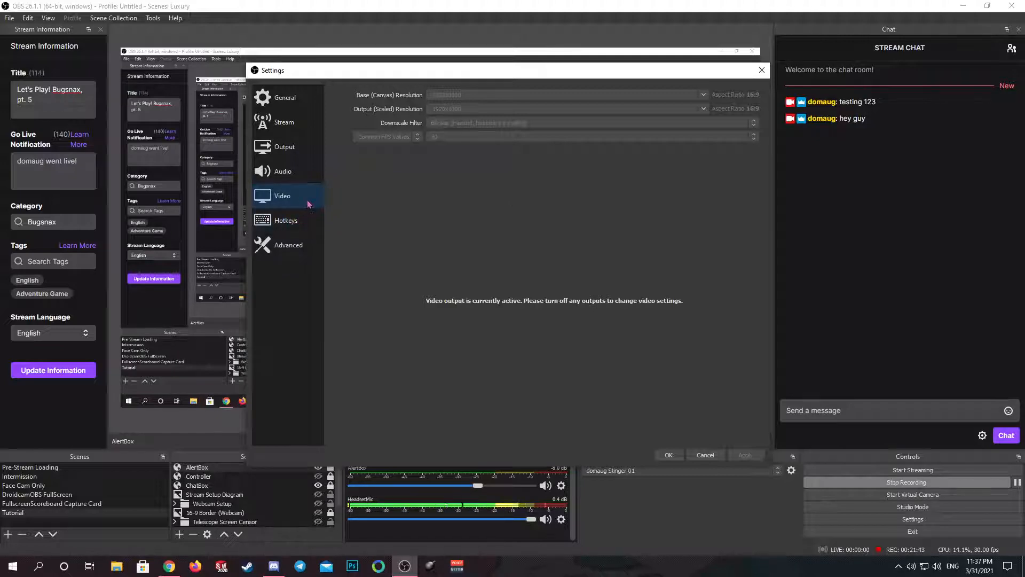
Step: Examine the Hotkeys settings for streaming and recording controls, scene switching, and showing or hiding each scene's sources
{"action": "left_click", "coordinate": [317, 228]}
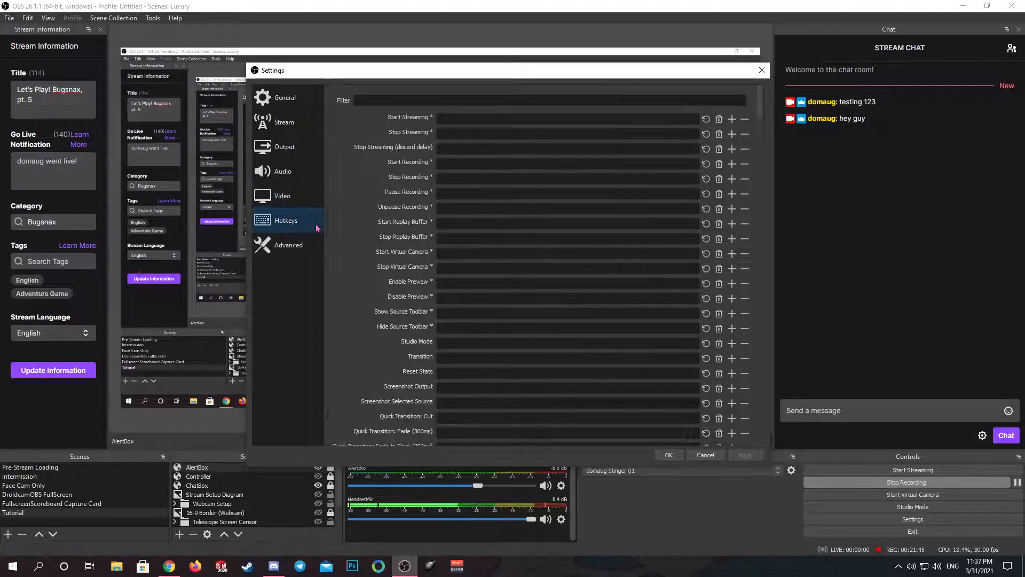
{"action": "scroll", "coordinate": [358, 162], "scroll_direction": "down", "scroll_amount": 5}
{"action": "scroll", "coordinate": [361, 165], "scroll_direction": "down", "scroll_amount": 12}
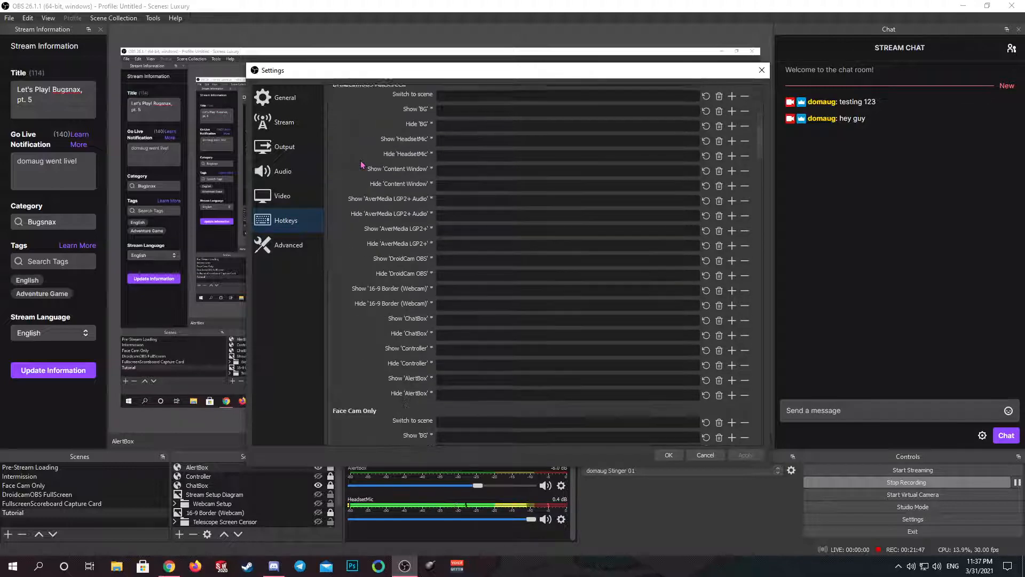
{"action": "scroll", "coordinate": [361, 168], "scroll_direction": "down", "scroll_amount": 7}
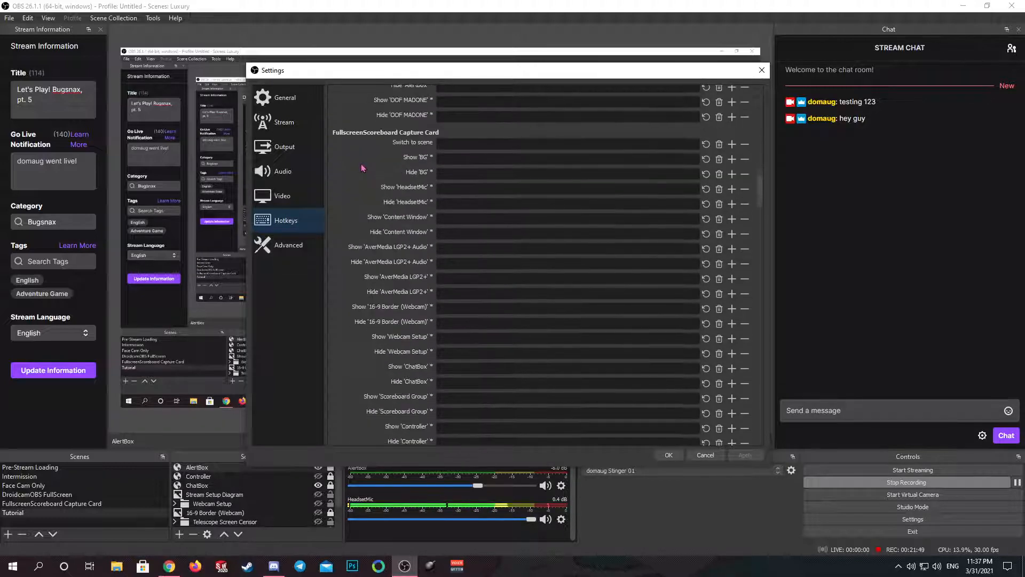
{"action": "scroll", "coordinate": [364, 169], "scroll_direction": "down", "scroll_amount": 10}
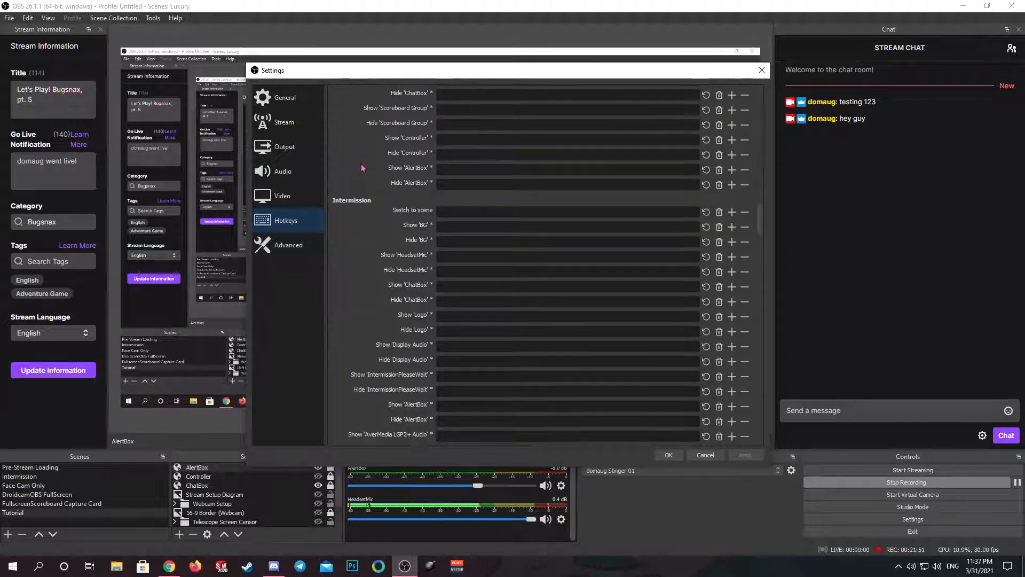
{"action": "scroll", "coordinate": [366, 171], "scroll_direction": "down", "scroll_amount": 5}
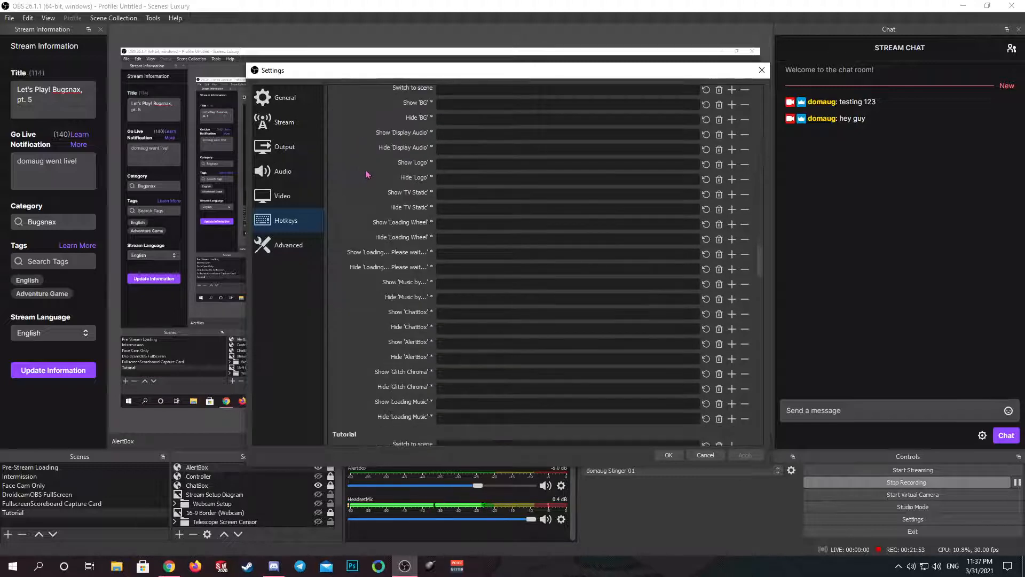
{"action": "scroll", "coordinate": [367, 172], "scroll_direction": "down", "scroll_amount": 3}
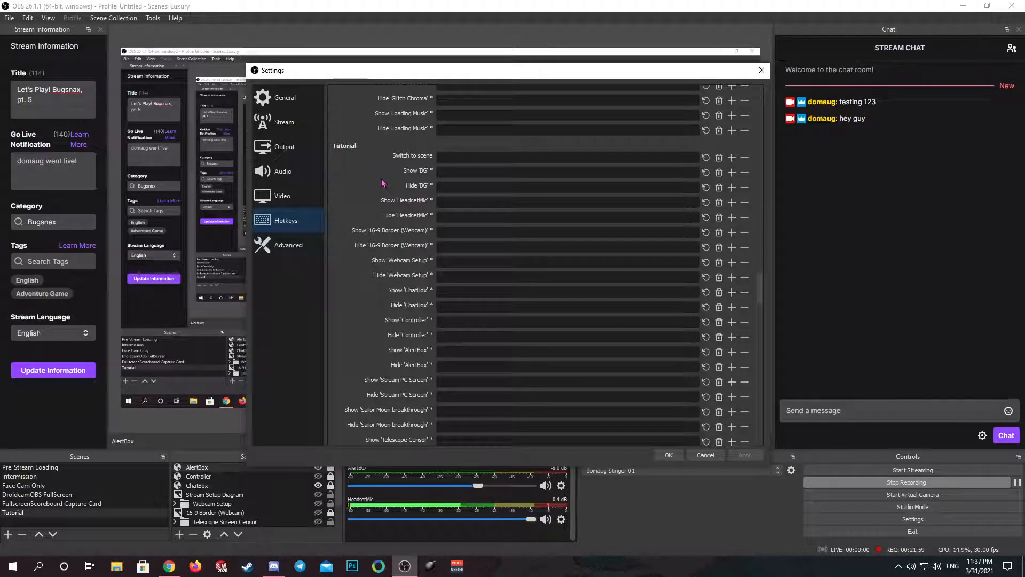
{"action": "scroll", "coordinate": [381, 187], "scroll_direction": "up", "scroll_amount": 7}
{"action": "scroll", "coordinate": [379, 193], "scroll_direction": "up", "scroll_amount": 2}
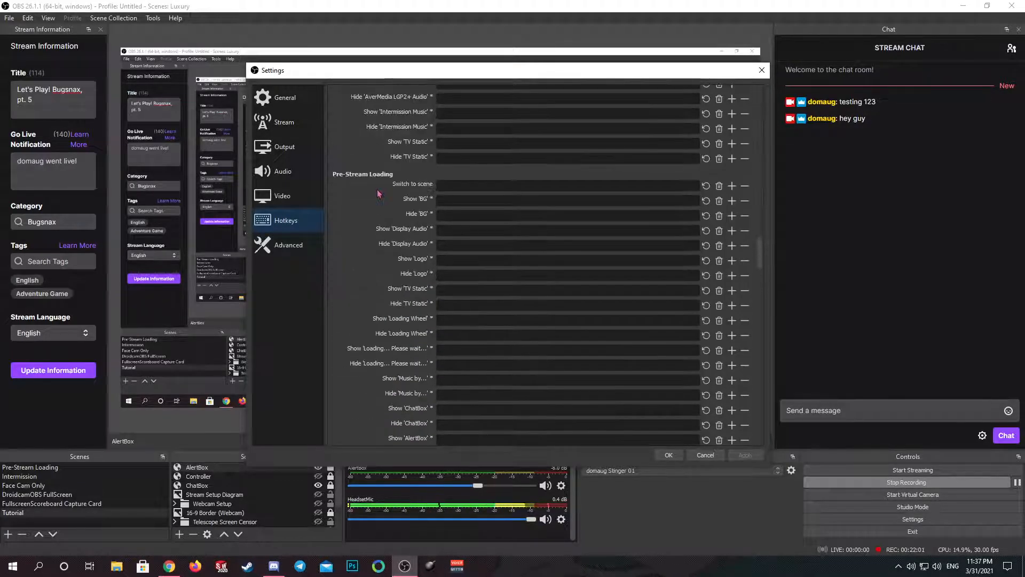
{"action": "scroll", "coordinate": [374, 180], "scroll_direction": "up", "scroll_amount": 5}
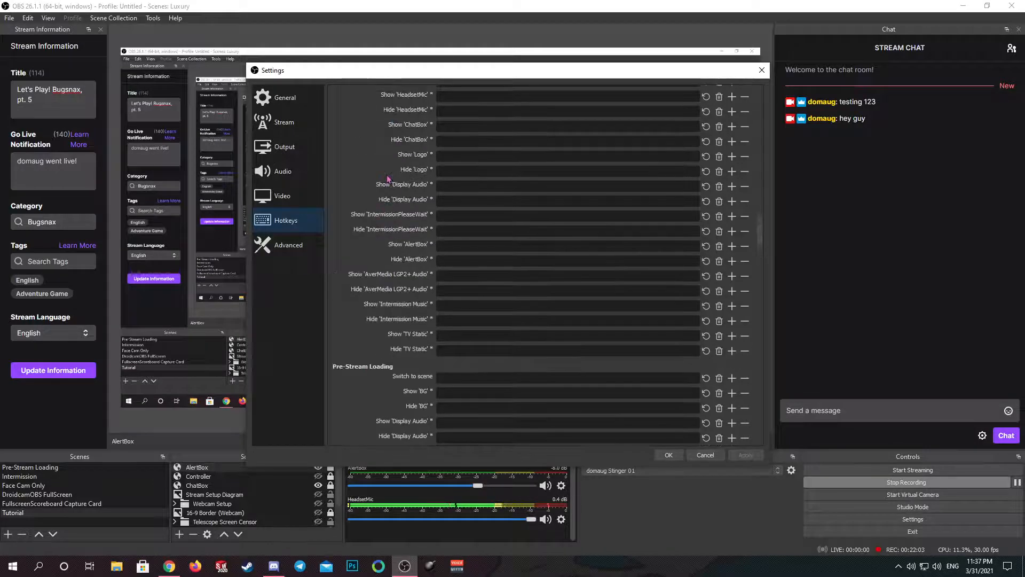
{"action": "scroll", "coordinate": [379, 203], "scroll_direction": "down", "scroll_amount": 10}
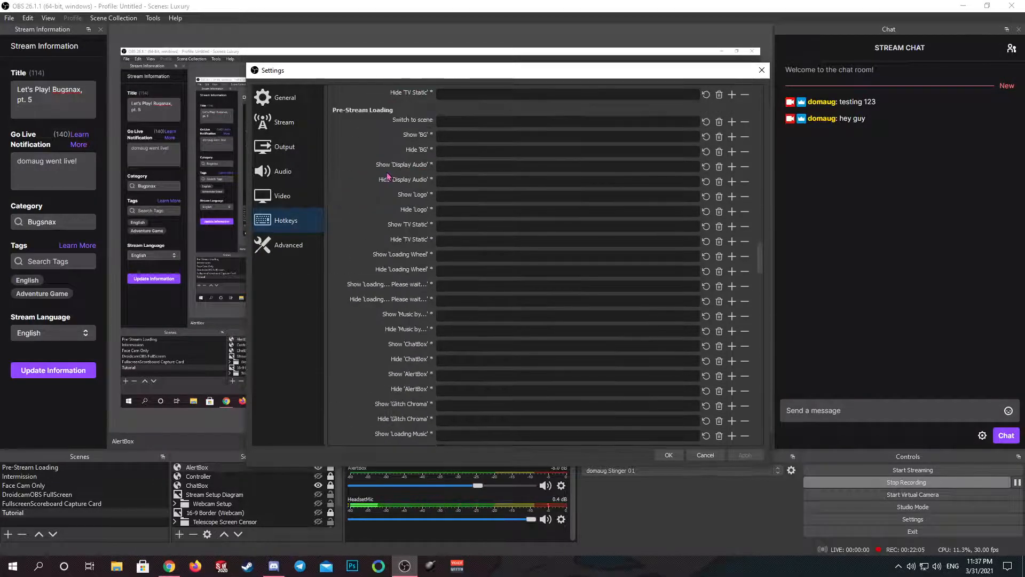
{"action": "scroll", "coordinate": [367, 233], "scroll_direction": "down", "scroll_amount": 2}
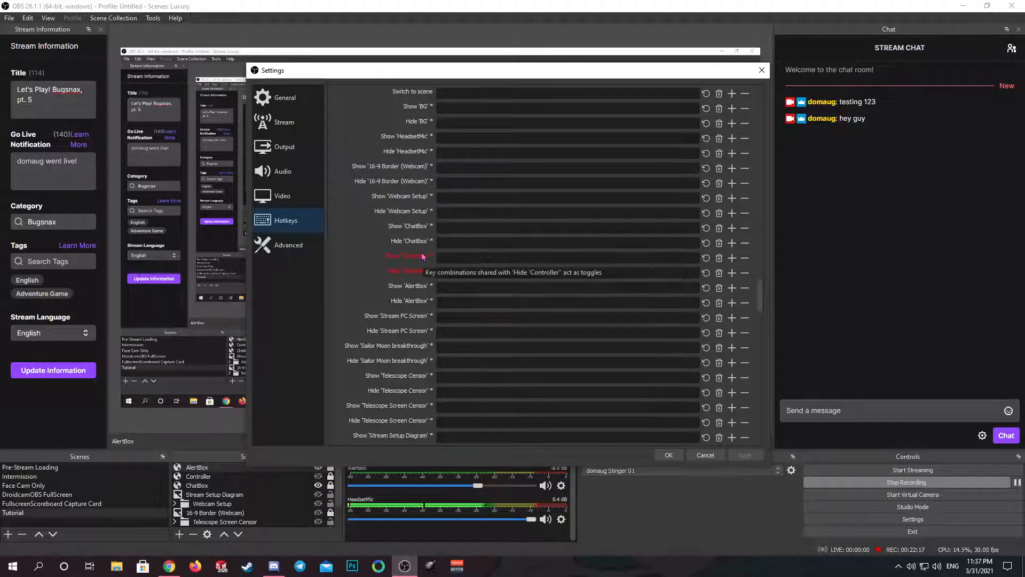
Step: Look through the remaining hotkeys for source muting, push-to-talk, media playback, source groups and stingers
{"action": "scroll", "coordinate": [406, 262], "scroll_direction": "down", "scroll_amount": 1}
{"action": "scroll", "coordinate": [400, 227], "scroll_direction": "down", "scroll_amount": 10}
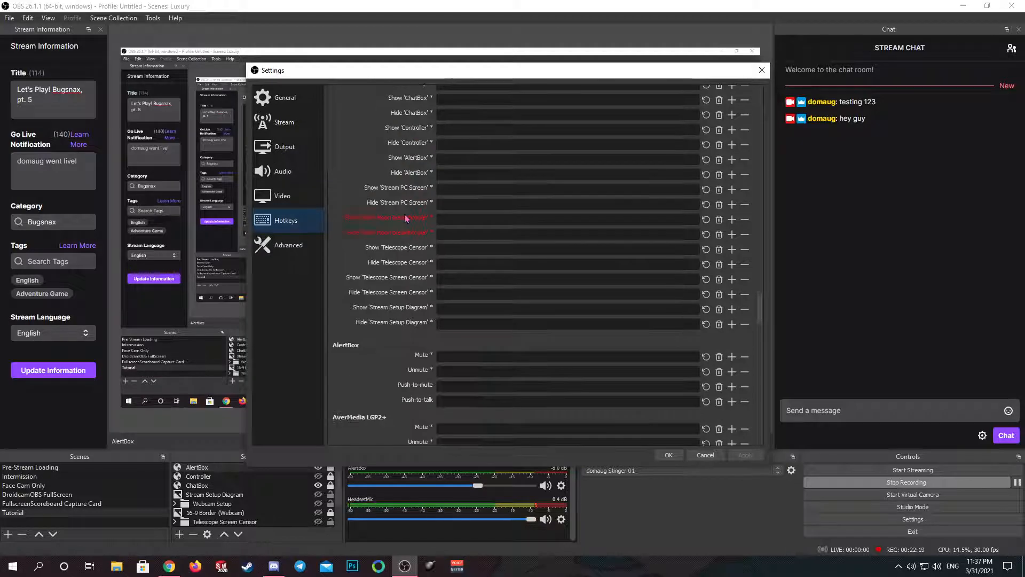
{"action": "scroll", "coordinate": [402, 215], "scroll_direction": "down", "scroll_amount": 2}
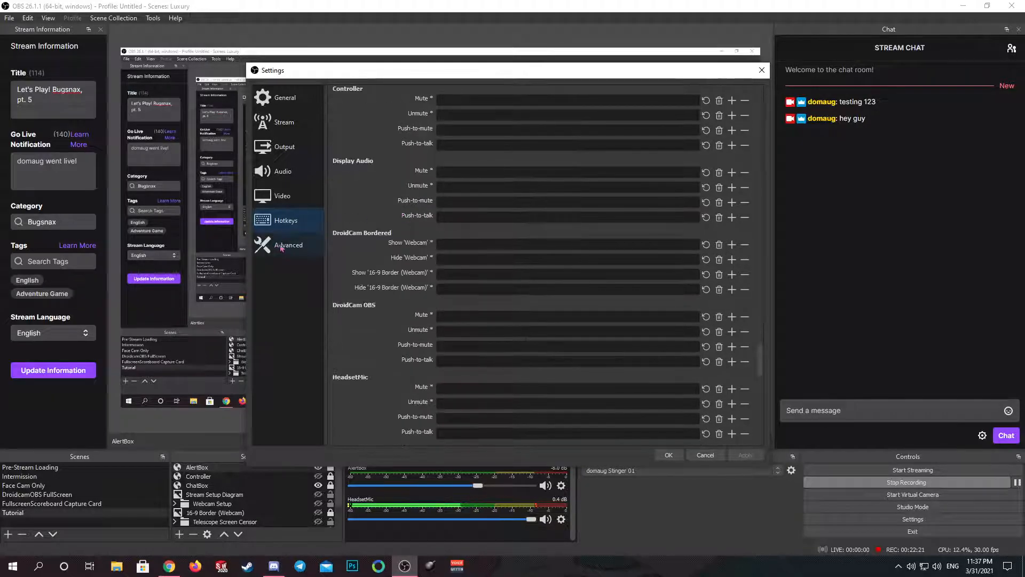
{"action": "scroll", "coordinate": [414, 221], "scroll_direction": "down", "scroll_amount": 1}
{"action": "scroll", "coordinate": [414, 222], "scroll_direction": "down", "scroll_amount": 15}
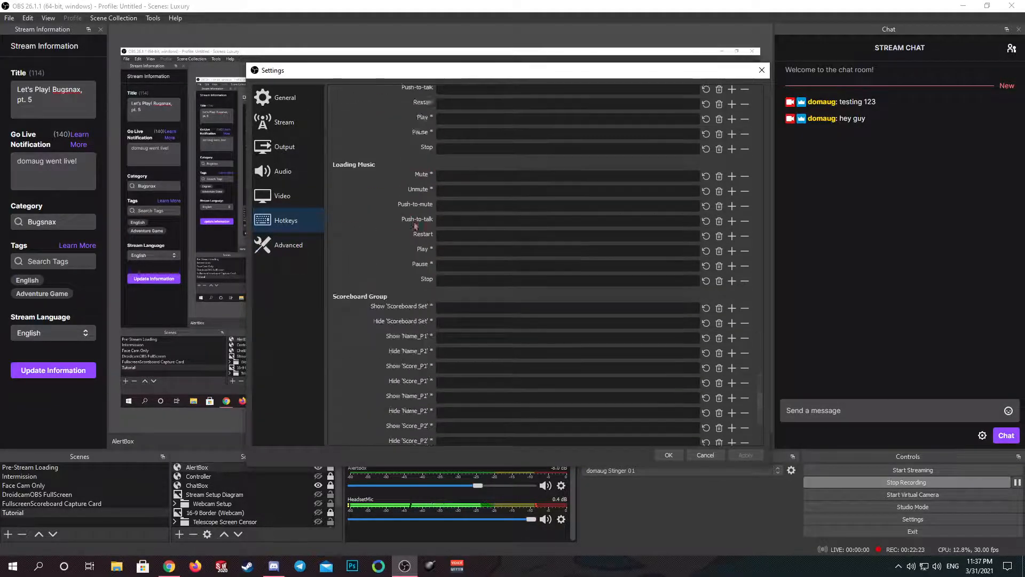
{"action": "scroll", "coordinate": [414, 213], "scroll_direction": "down", "scroll_amount": 1}
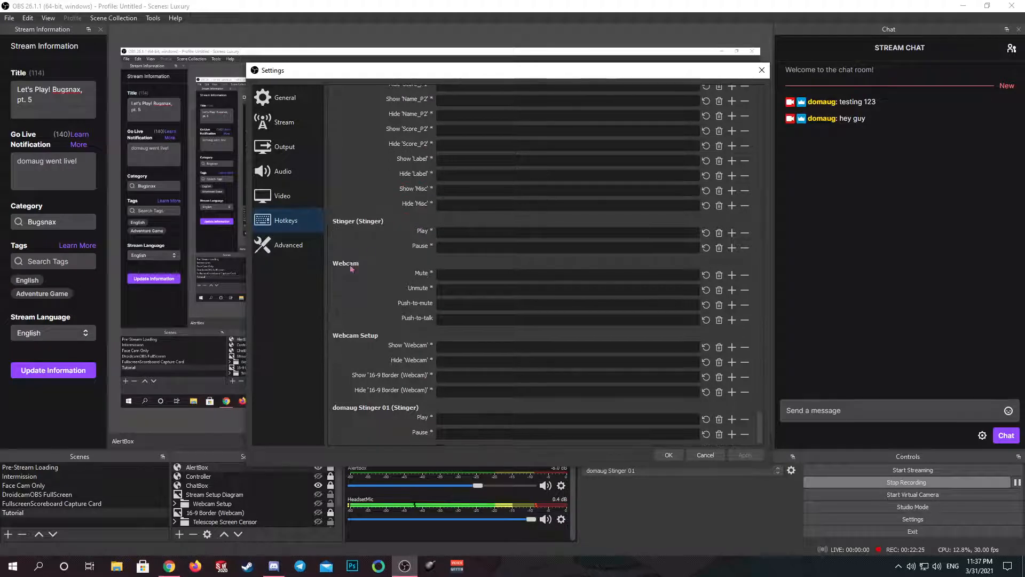
Step: Review the Advanced settings, including process priority, video, recording, stream delay, automatic reconnect and network options
{"action": "left_click", "coordinate": [293, 249]}
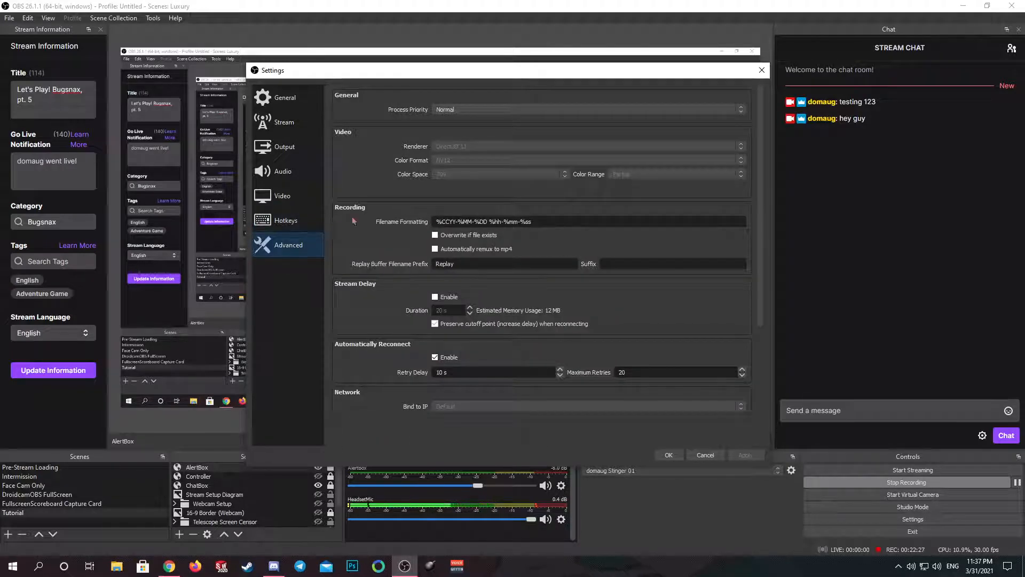
{"action": "scroll", "coordinate": [368, 208], "scroll_direction": "down", "scroll_amount": 4}
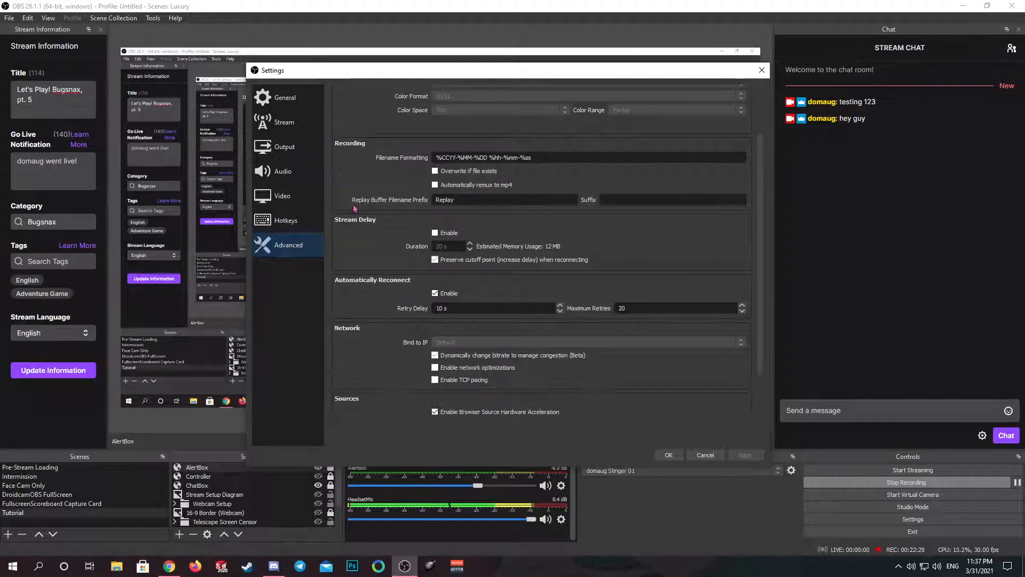
{"action": "scroll", "coordinate": [351, 213], "scroll_direction": "up", "scroll_amount": 4}
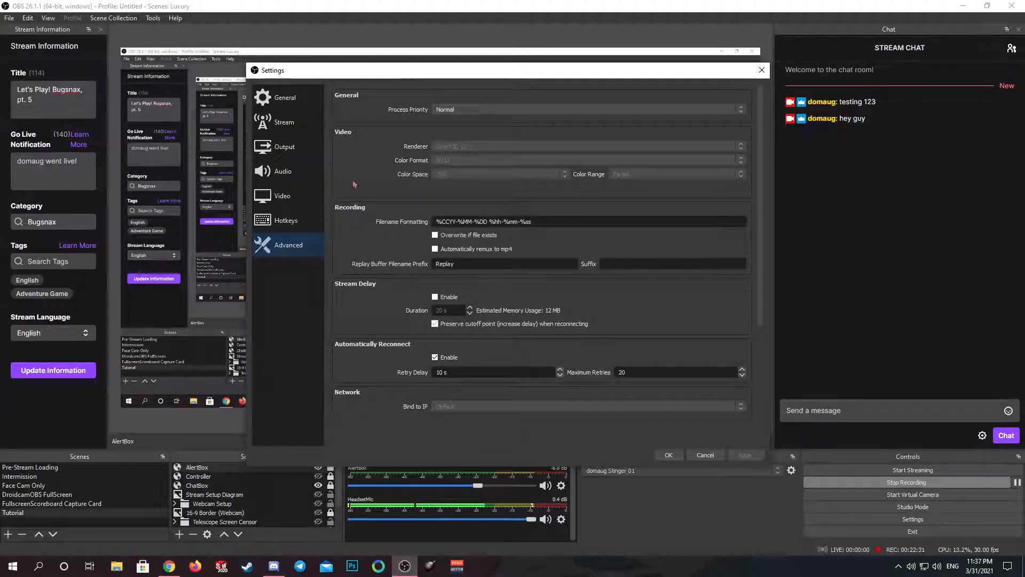
{"action": "scroll", "coordinate": [368, 210], "scroll_direction": "down", "scroll_amount": 4}
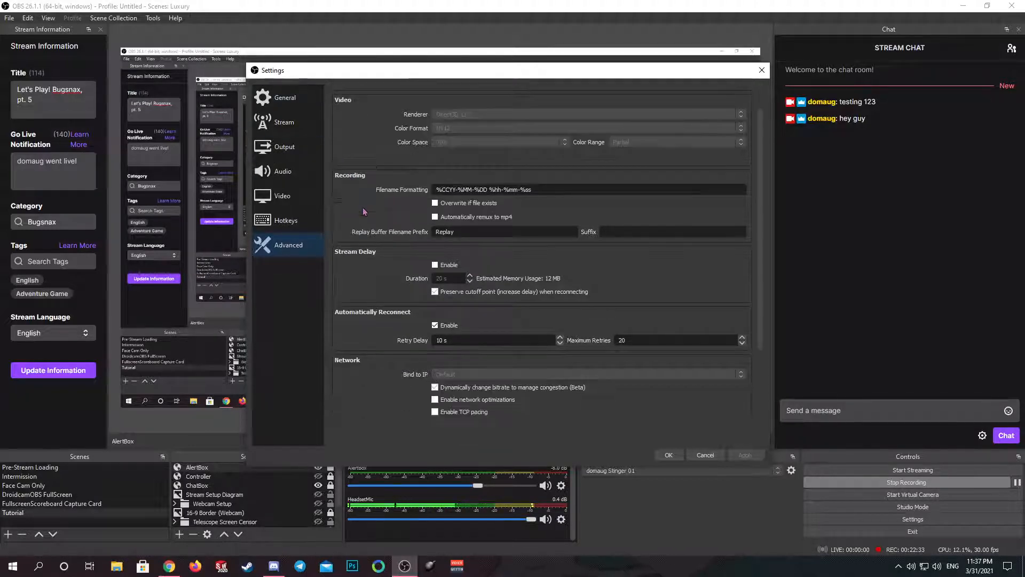
{"action": "scroll", "coordinate": [360, 226], "scroll_direction": "up", "scroll_amount": 4}
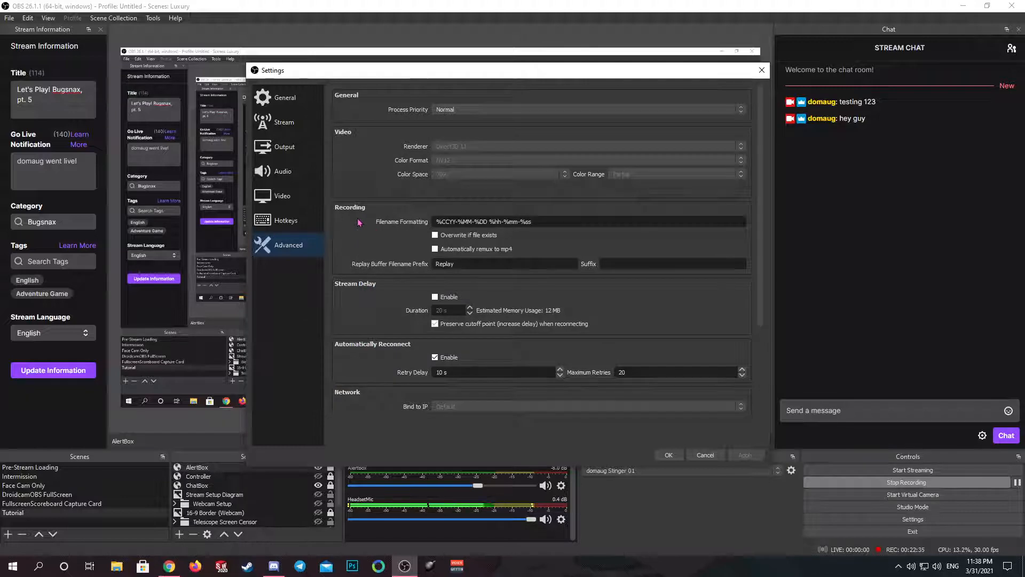
Step: Revisit the General, Stream and Output settings as a recap, and close the settings with the values accepted
{"action": "left_click", "coordinate": [286, 98]}
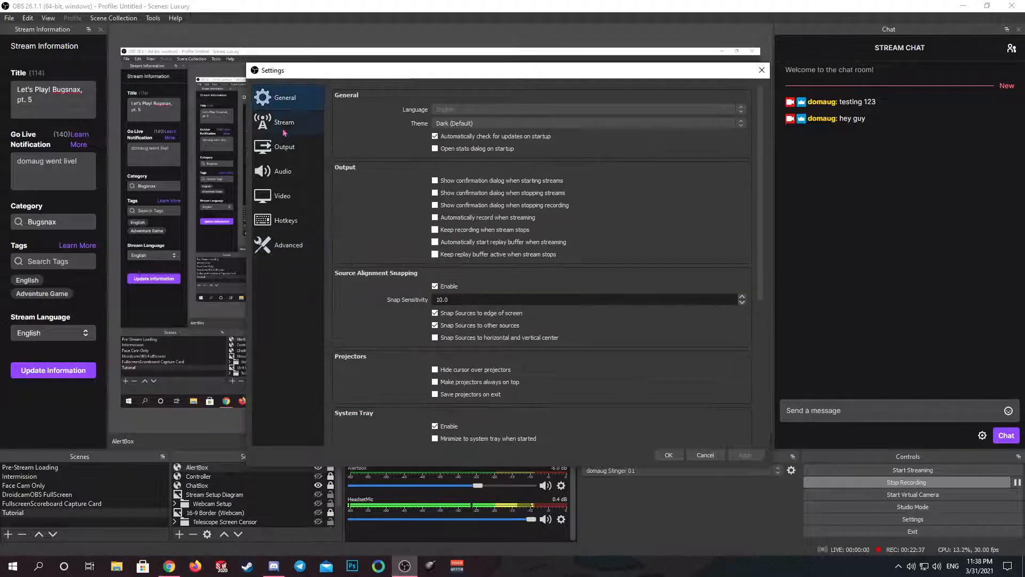
{"action": "left_click", "coordinate": [299, 122]}
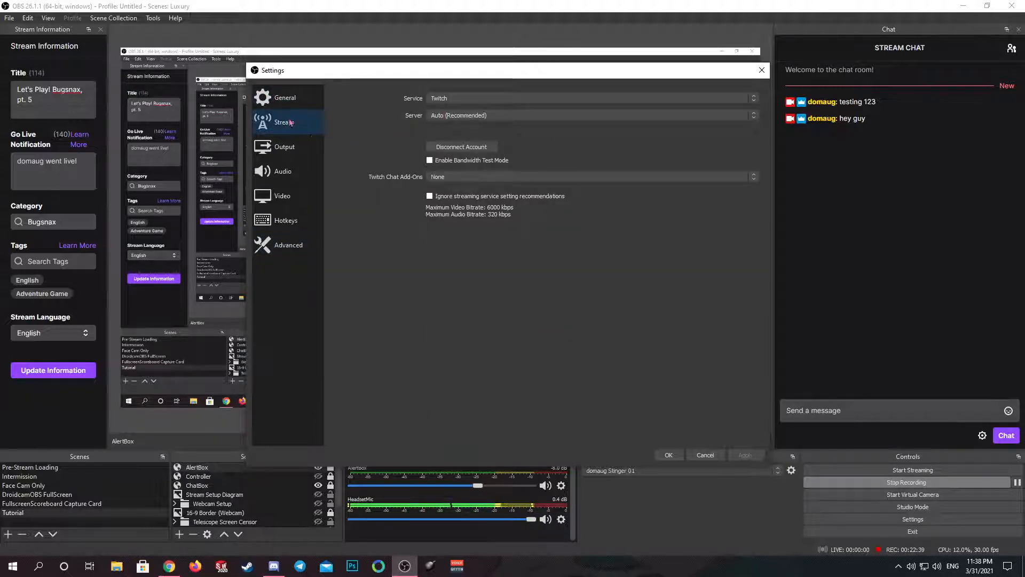
{"action": "left_click", "coordinate": [308, 155]}
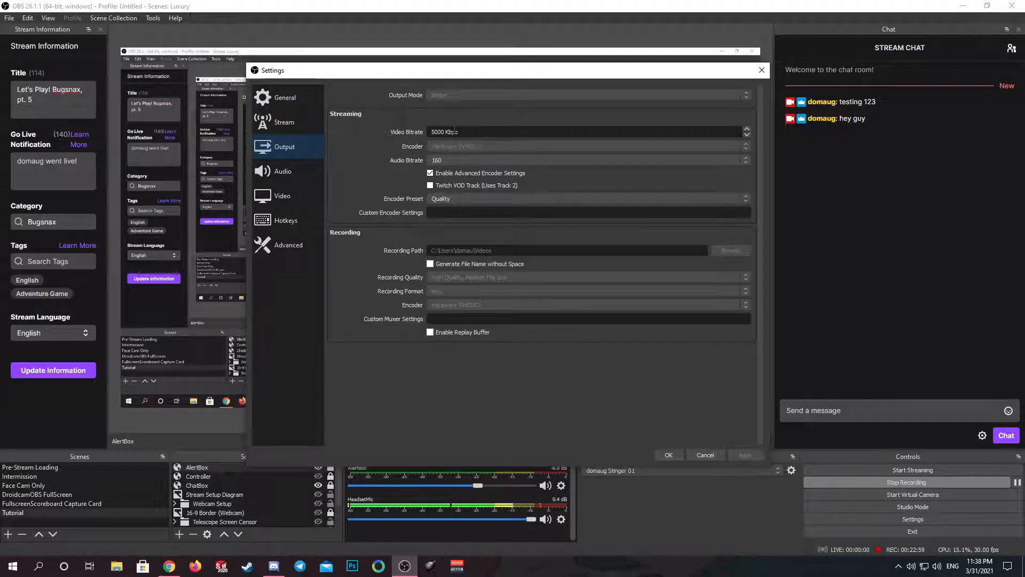
{"action": "left_click", "coordinate": [295, 99]}
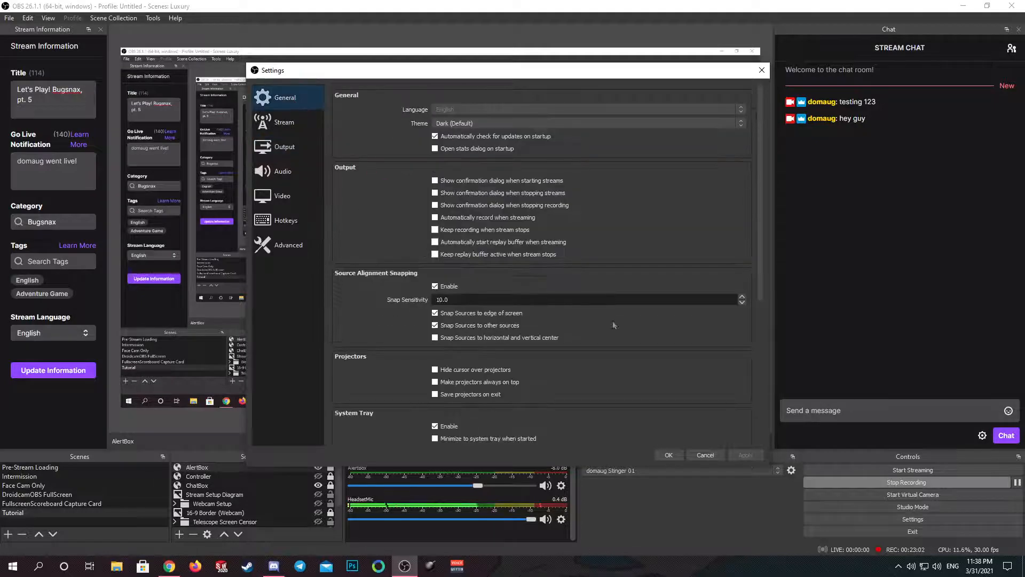
{"action": "left_click", "coordinate": [668, 454]}
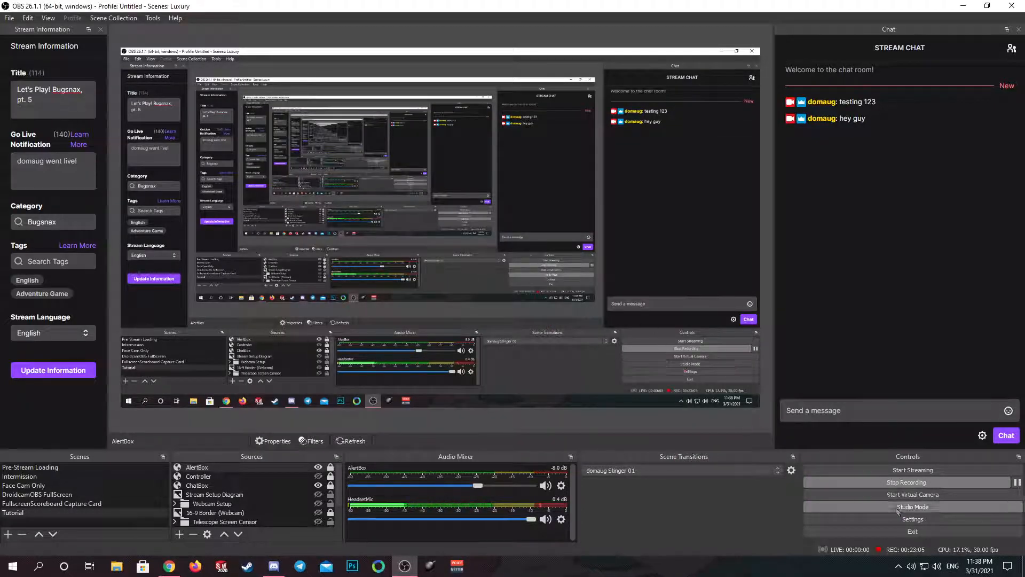